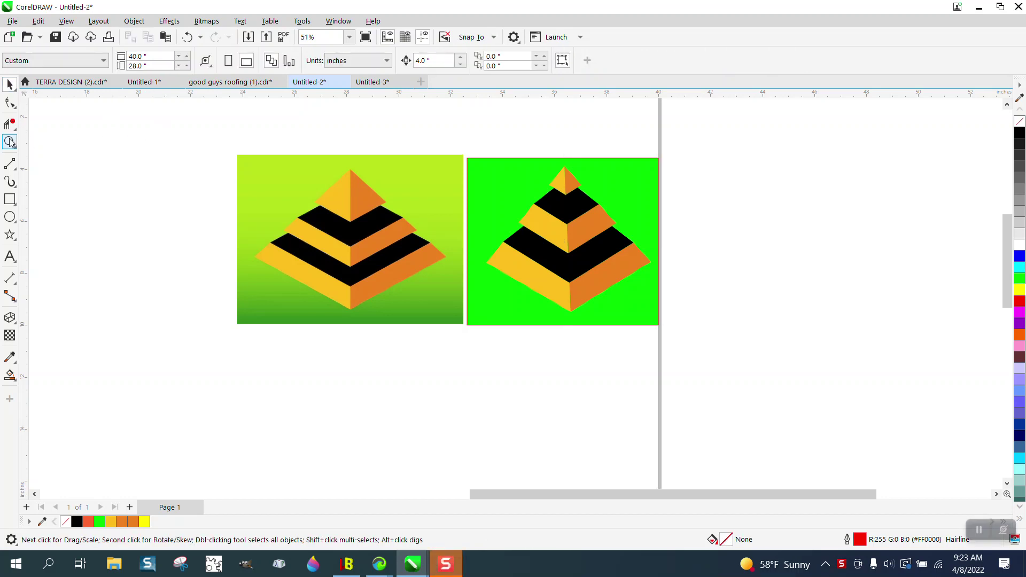
- Zoom in to inspect both reference pyramids, then zoom back out to the whole page
click(10, 142)
drag(287, 172, 468, 314)
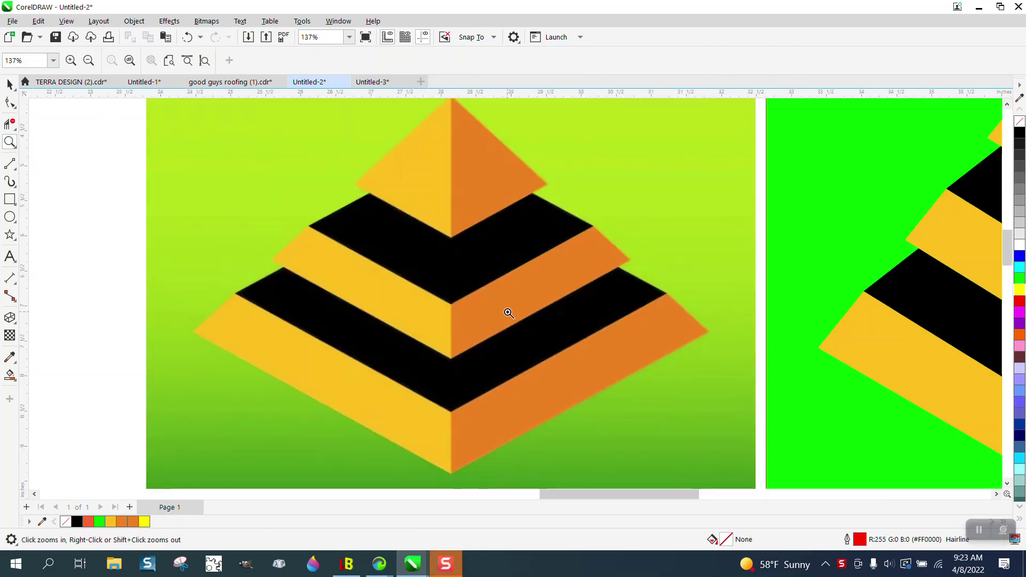
scroll(374, 264, down, 4)
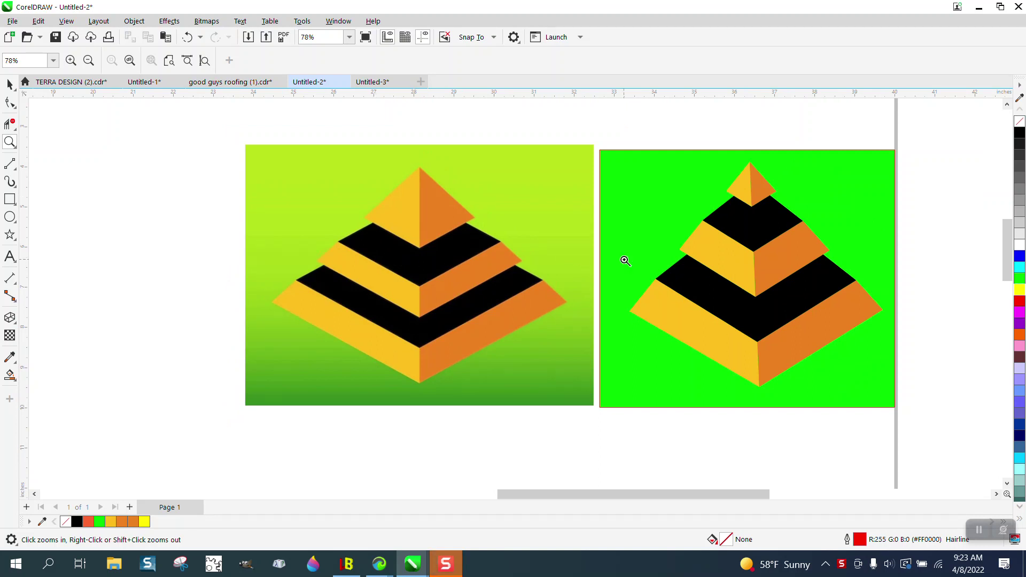
drag(607, 153, 950, 435)
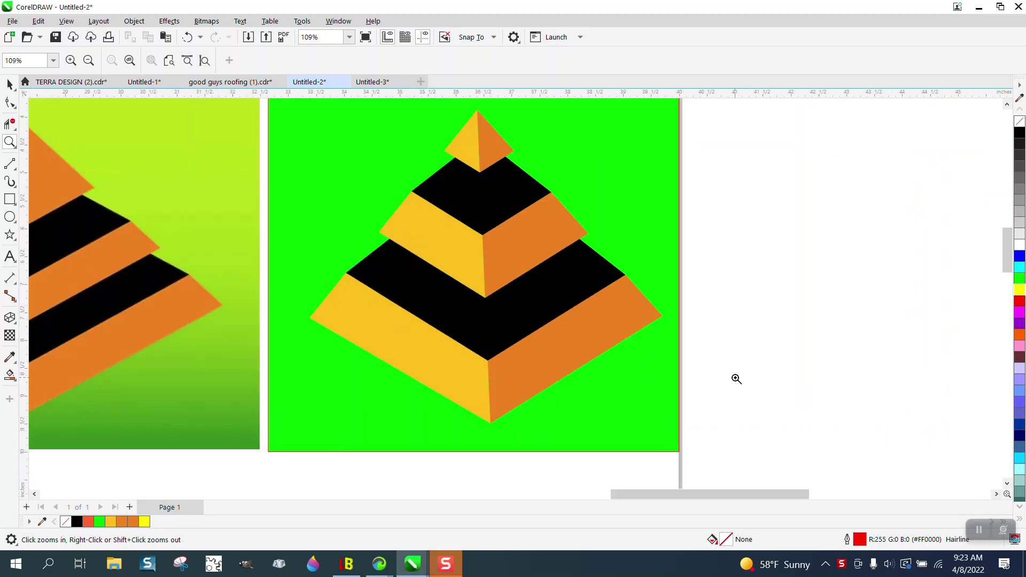
scroll(517, 280, down, 2)
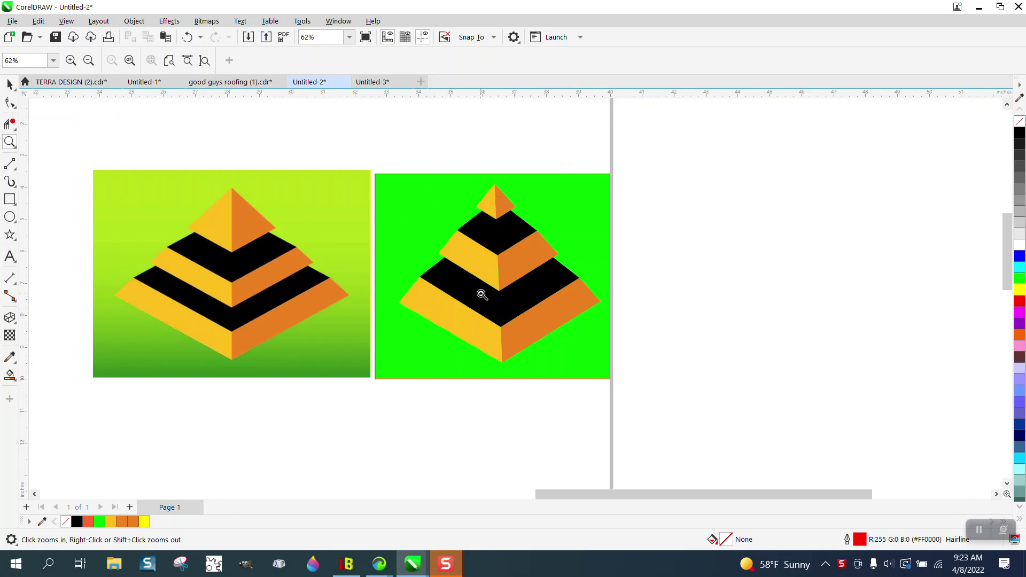
right_click(476, 277)
right_click(468, 260)
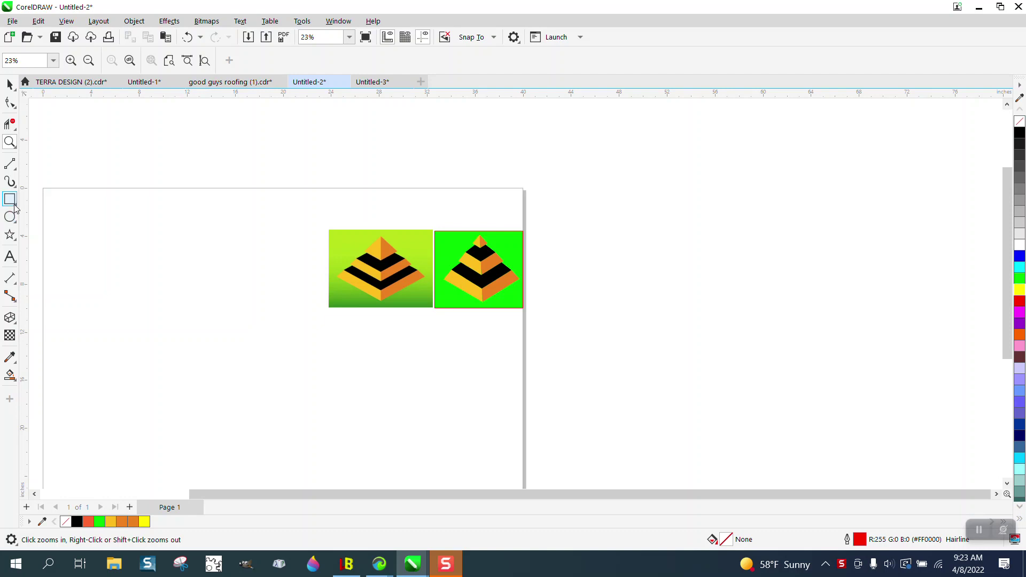
- Draw a flat four-sided polygon diamond to the left of the reference images
click(17, 243)
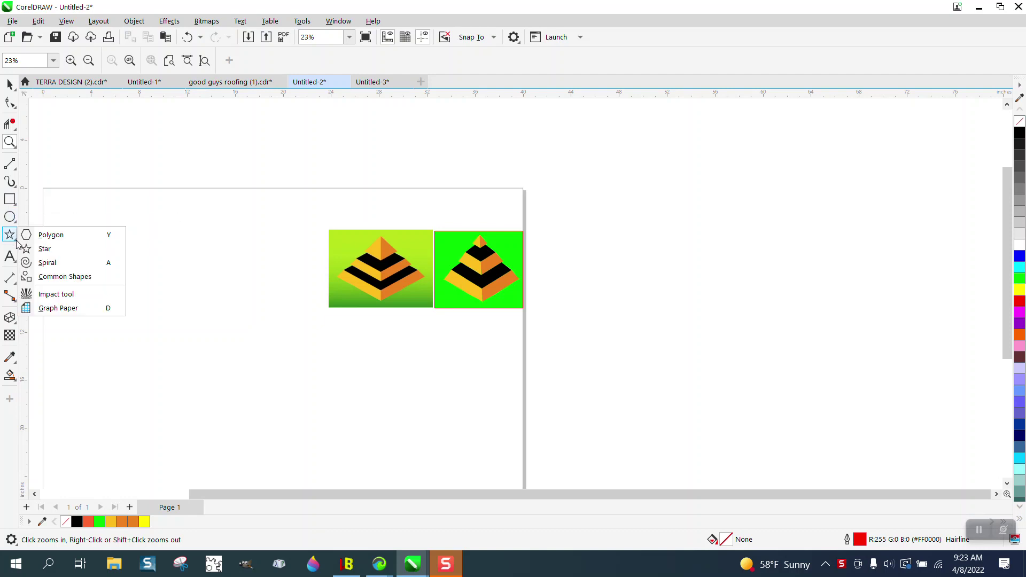
click(43, 235)
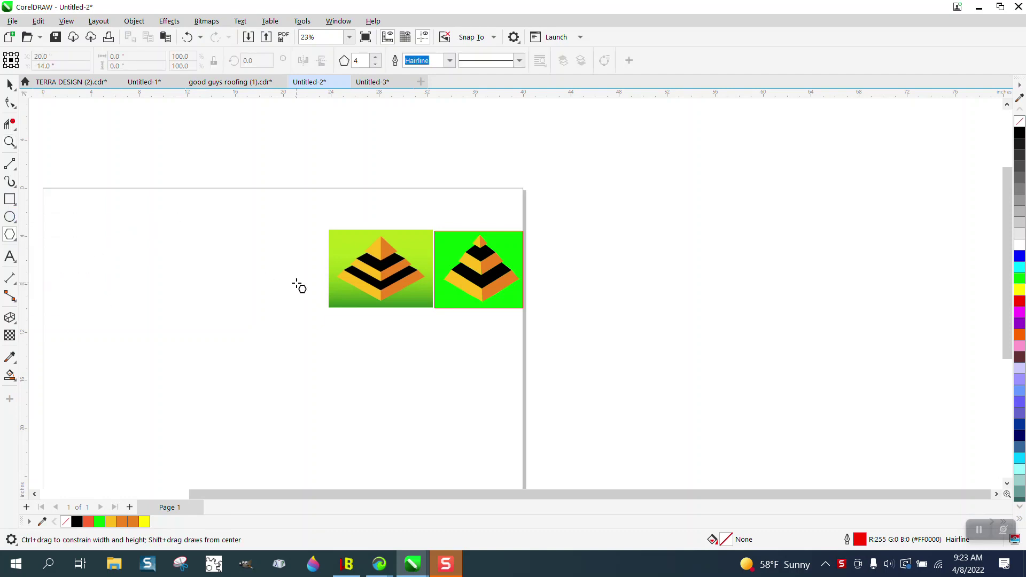
drag(296, 283, 230, 309)
click(10, 142)
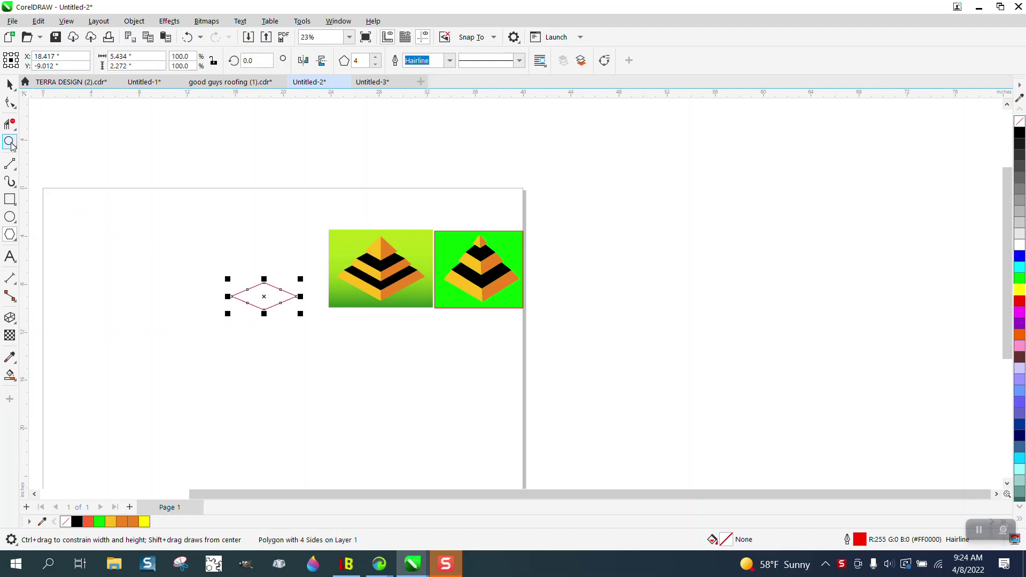
drag(195, 204, 380, 360)
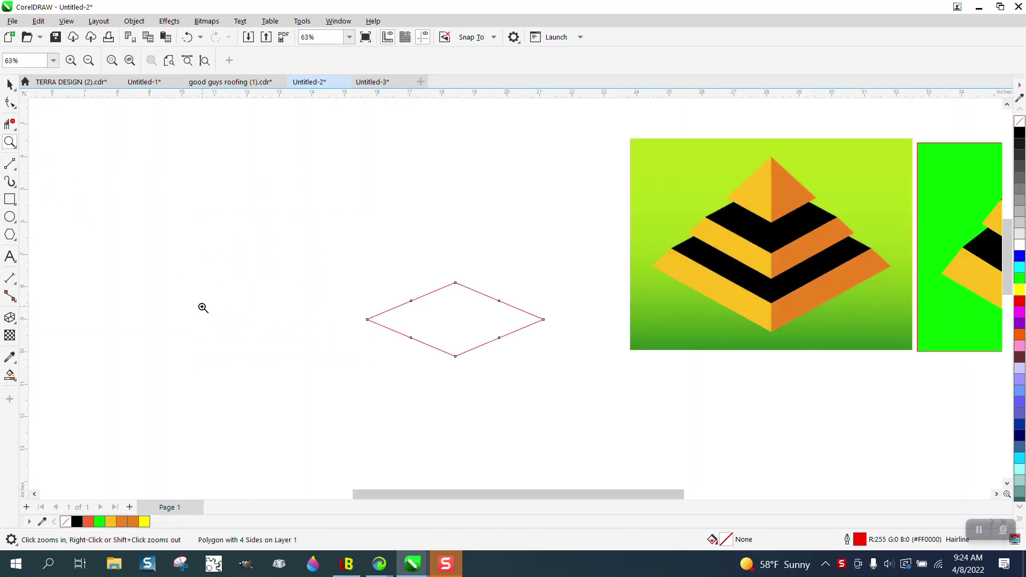
- Draw 2-point lines for a vertical front edge and slanted sides up to an apex
scroll(186, 295, down, 1)
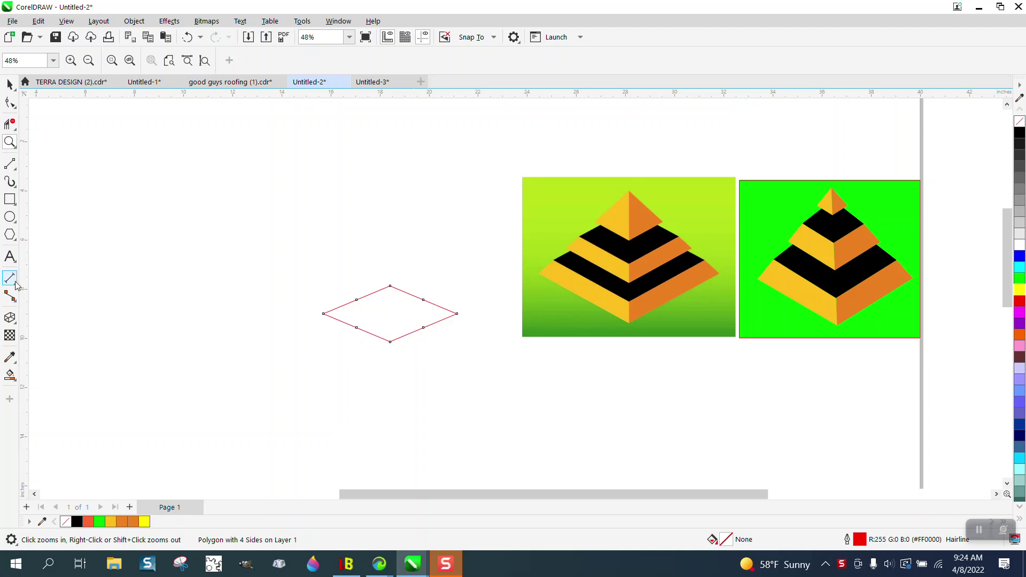
click(11, 164)
click(75, 179)
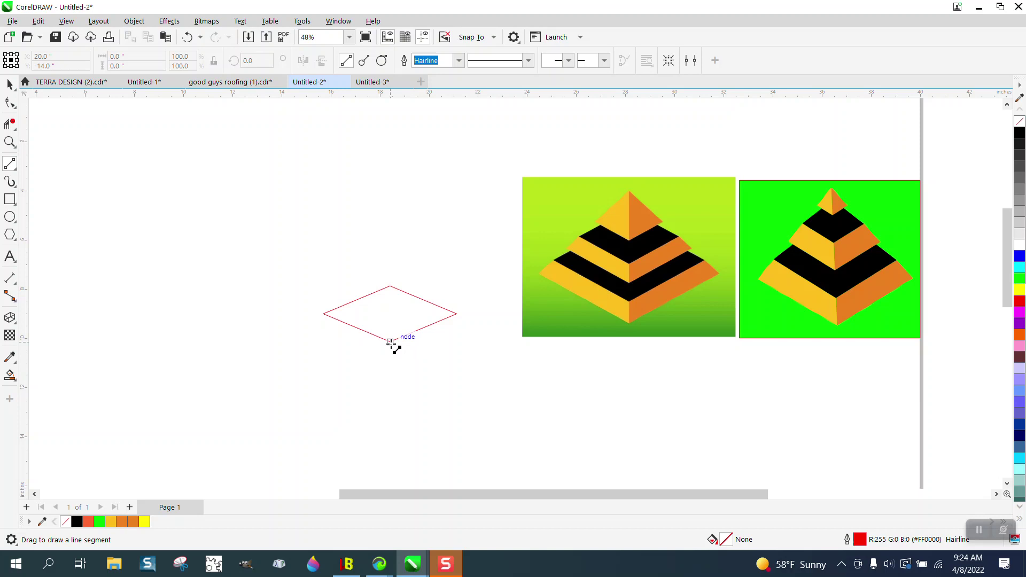
drag(390, 341, 324, 313)
drag(390, 239, 457, 313)
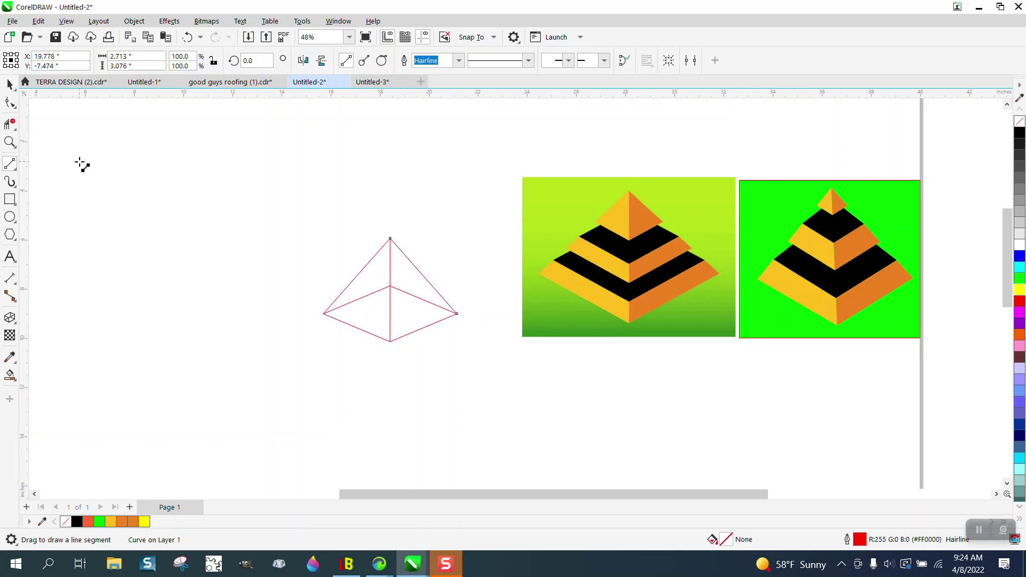
- Delete the two hidden back edges of the diamond with Virtual Segment Delete
click(9, 124)
click(367, 296)
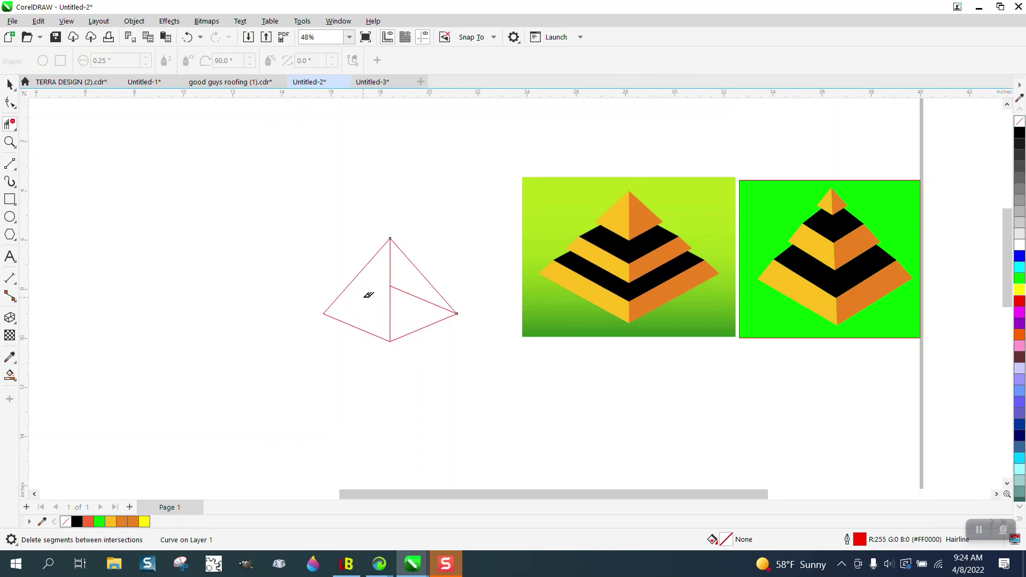
click(434, 305)
click(10, 84)
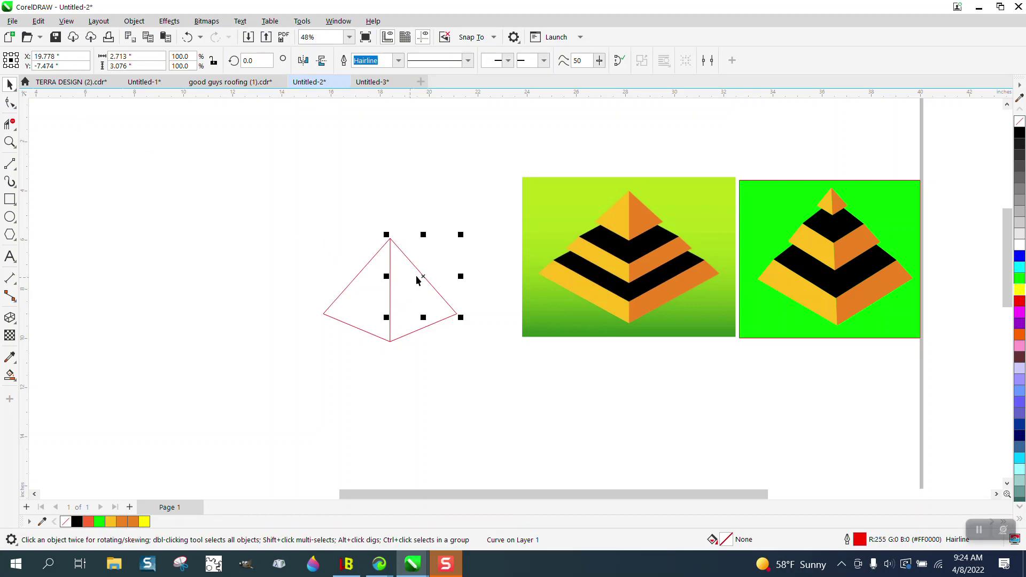
- Set the nudge distance to 6 inches
drag(424, 276, 454, 250)
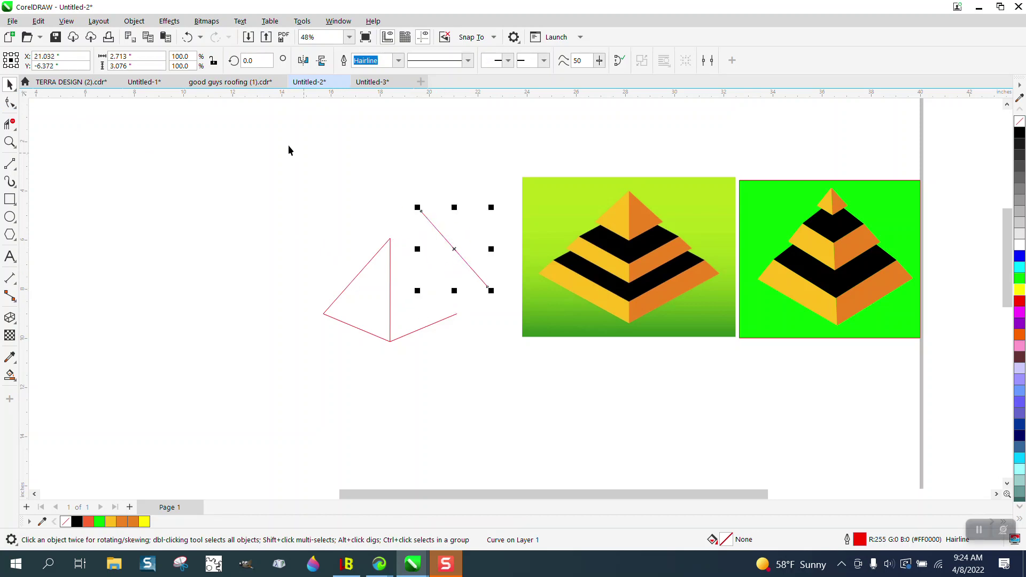
click(186, 36)
drag(286, 205, 470, 353)
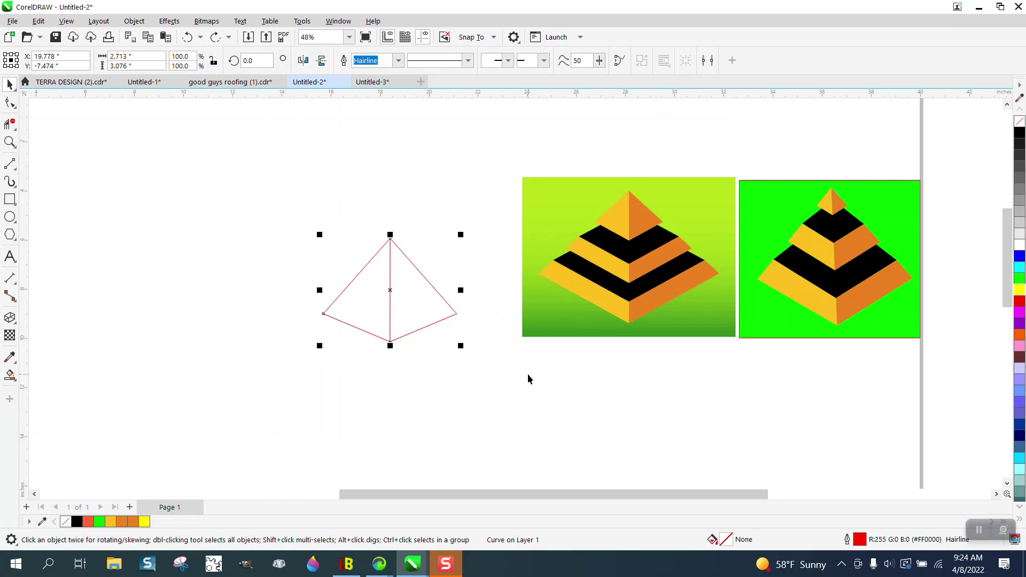
click(260, 207)
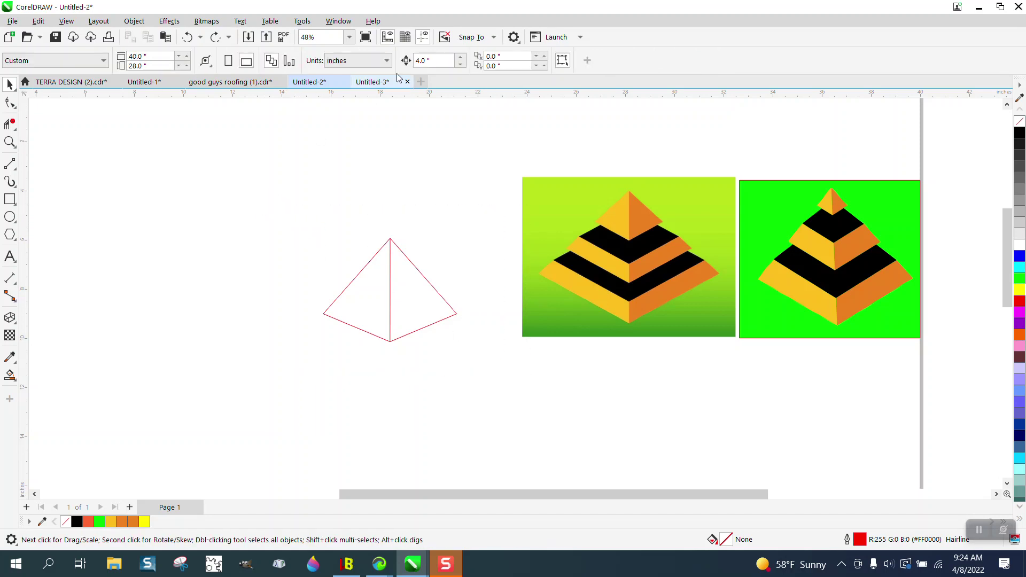
double_click(427, 60)
text(6)
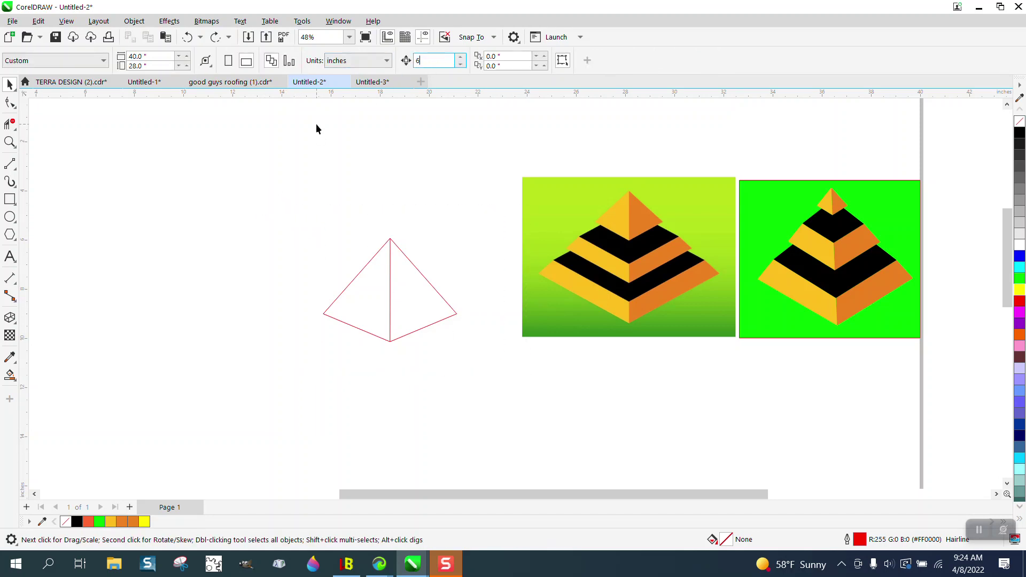
- Smart Fill both pyramid faces and nudge each new face 6 inches left
click(15, 379)
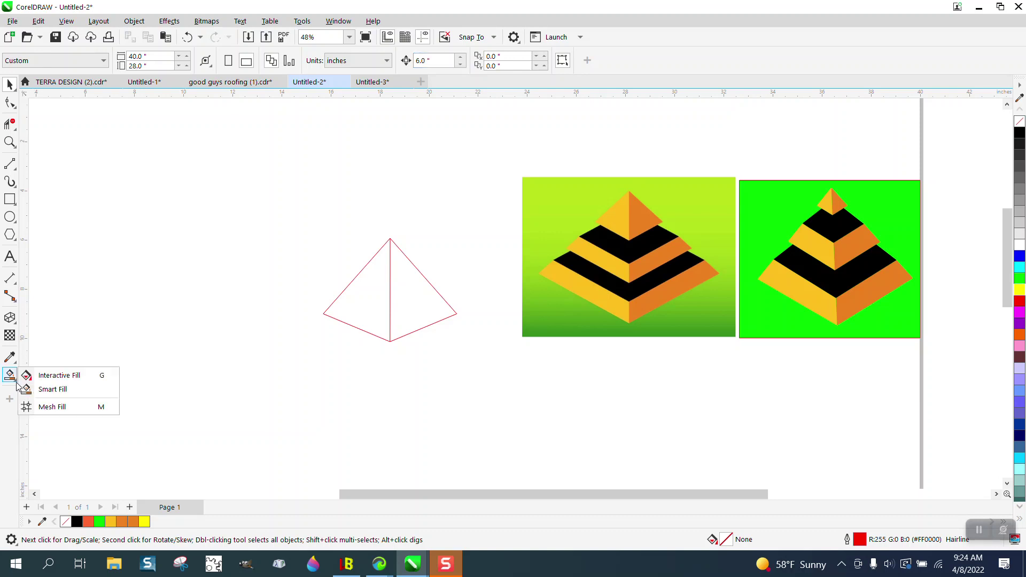
click(40, 387)
click(369, 298)
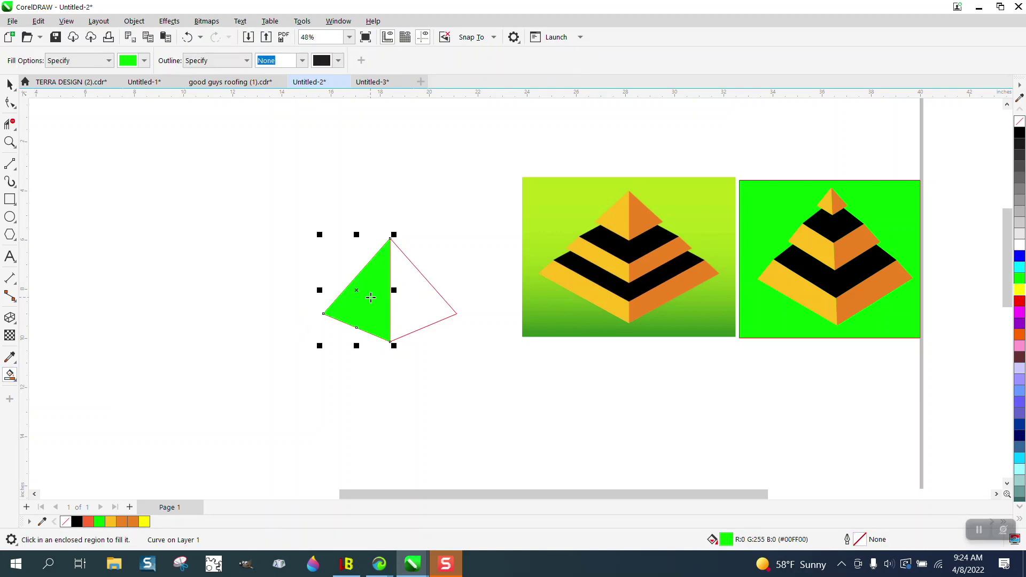
key(Left)
click(404, 310)
key(Left)
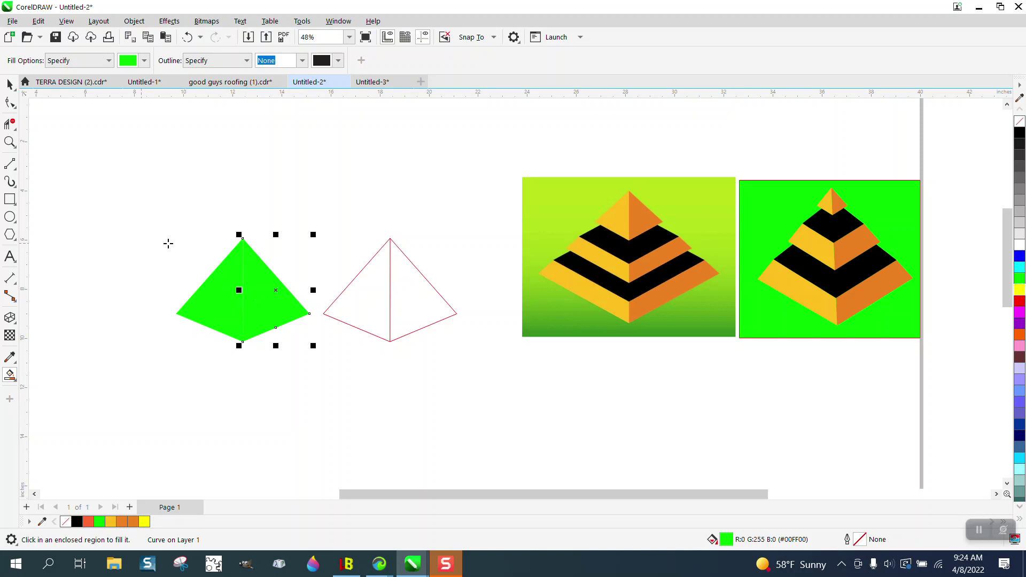
- Give both copied faces no fill and a black outline
click(10, 84)
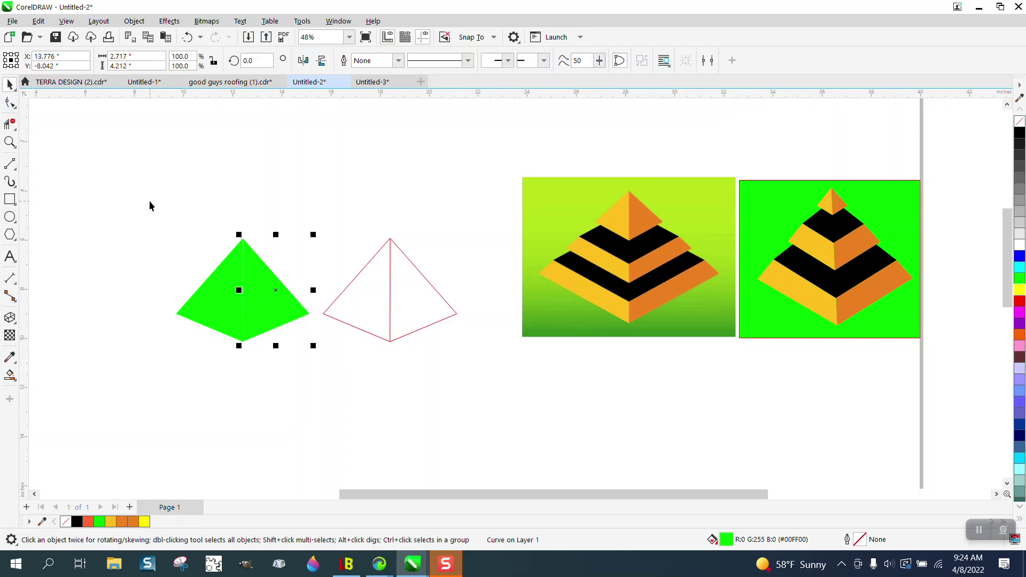
drag(150, 203, 323, 358)
click(1021, 122)
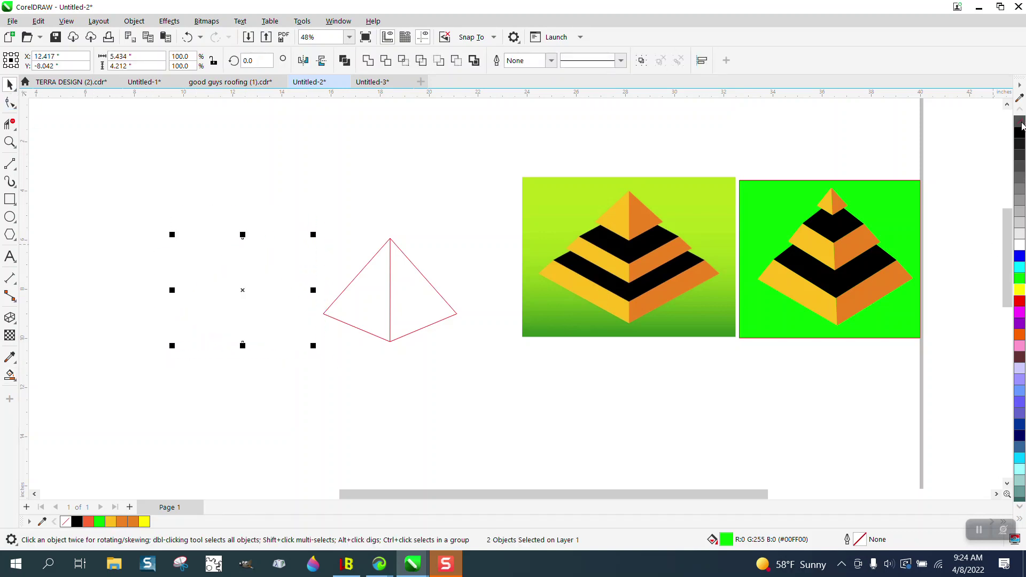
right_click(1020, 133)
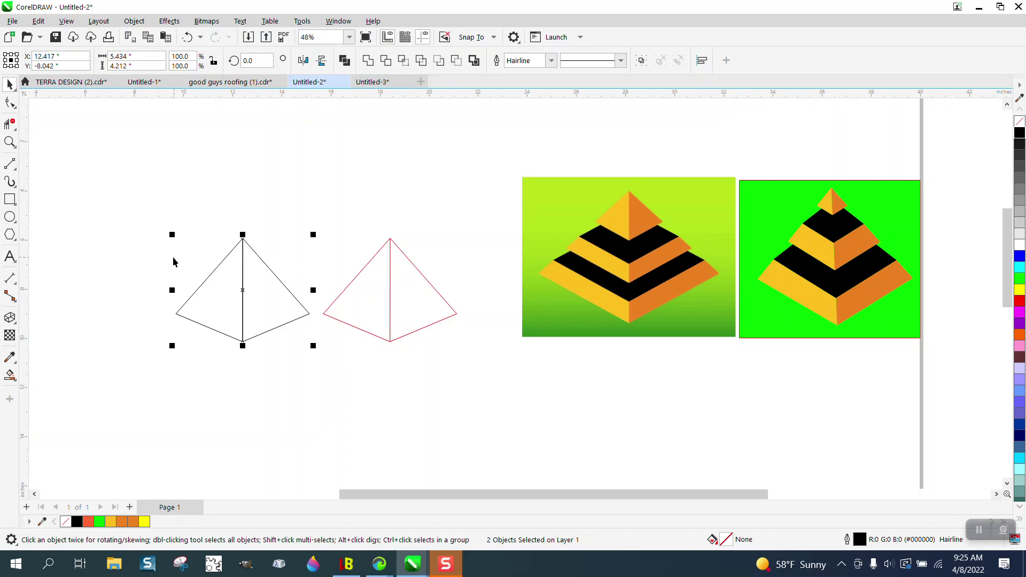
- Draw a line along the black pyramid's lower right edge and drag copies up the right face
click(10, 142)
drag(155, 194, 387, 375)
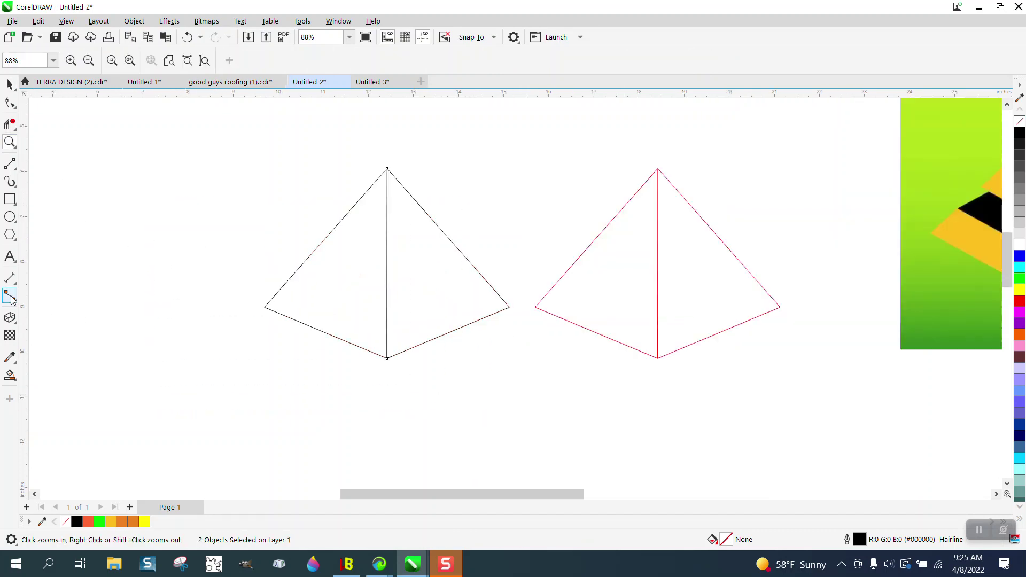
click(17, 172)
click(83, 178)
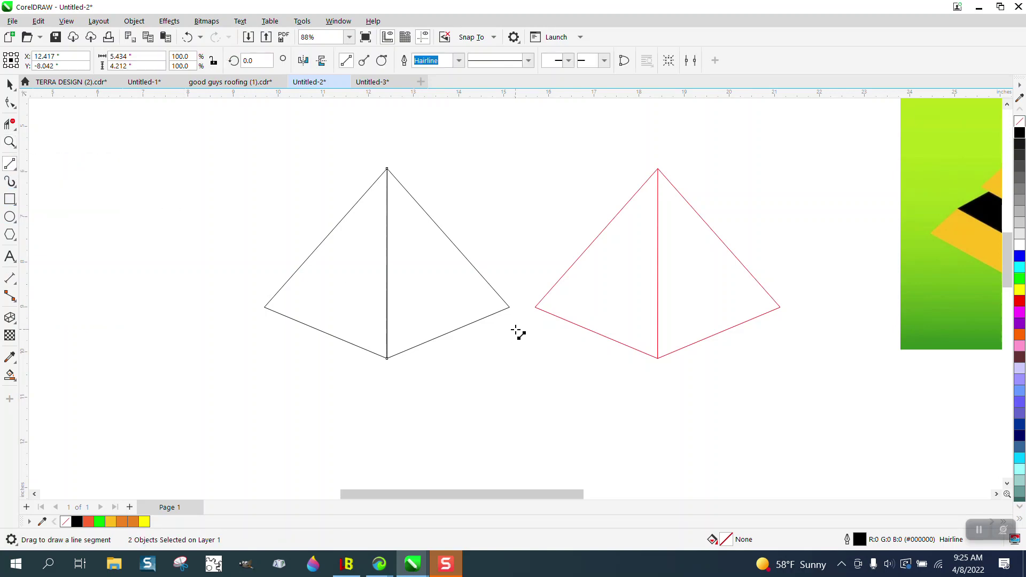
drag(509, 307, 387, 357)
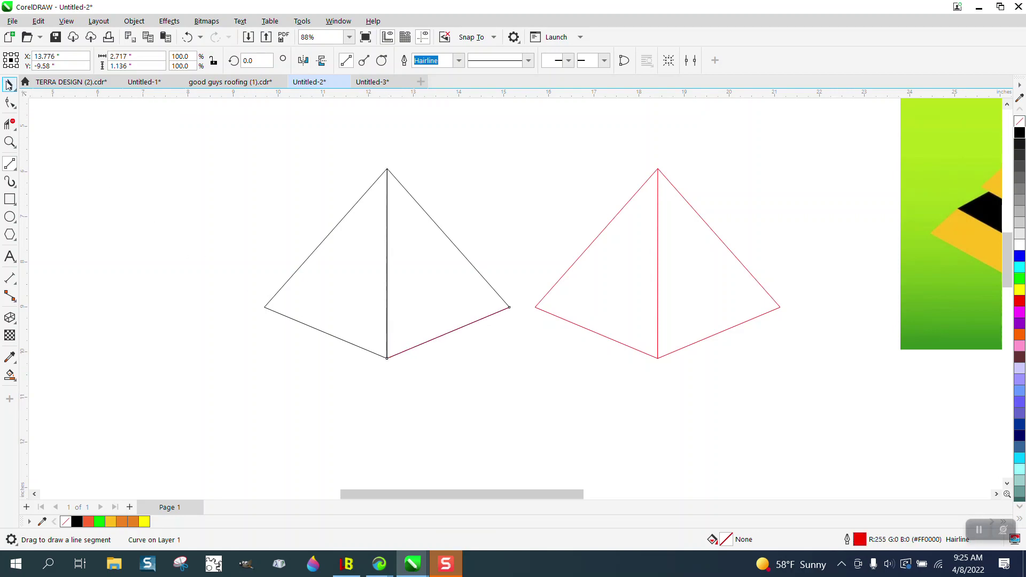
click(8, 84)
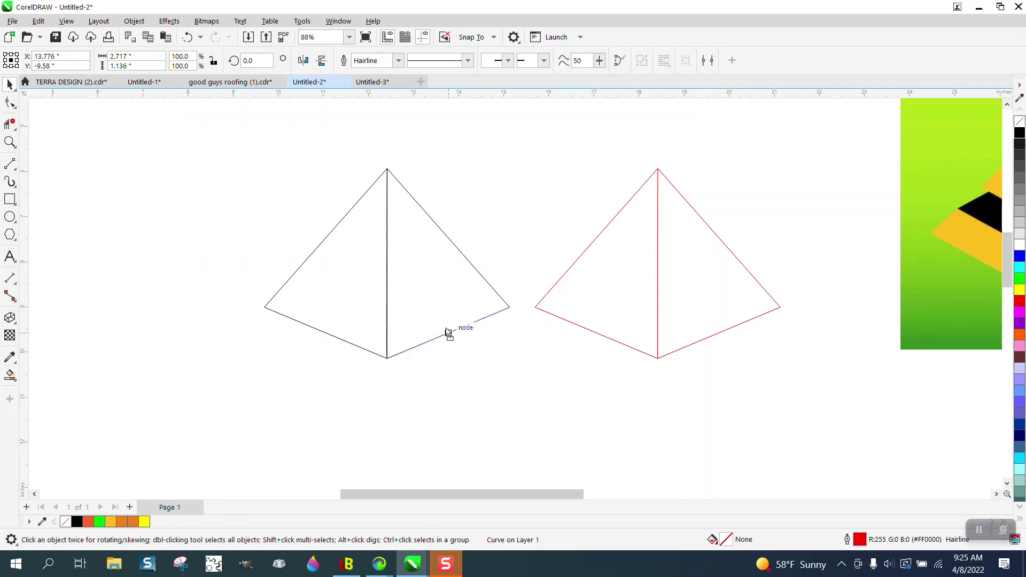
drag(447, 332, 412, 228)
right_click(429, 282)
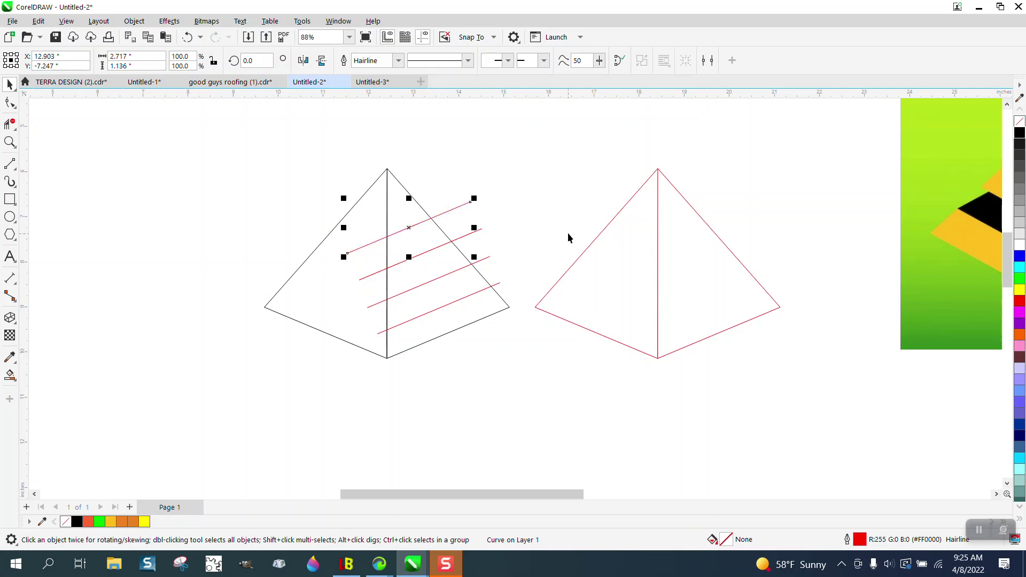
click(514, 240)
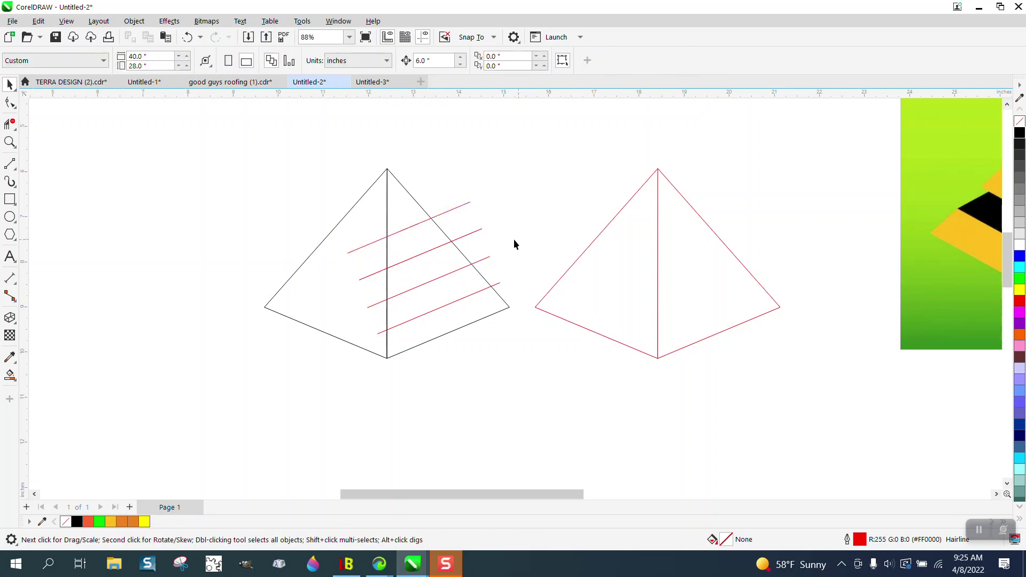
- Delete the two middle red lines, keeping only the top and bottom ones
click(473, 231)
key(Delete)
click(486, 258)
key(Delete)
- Blend the top and bottom red lines with 2 steps
click(453, 210)
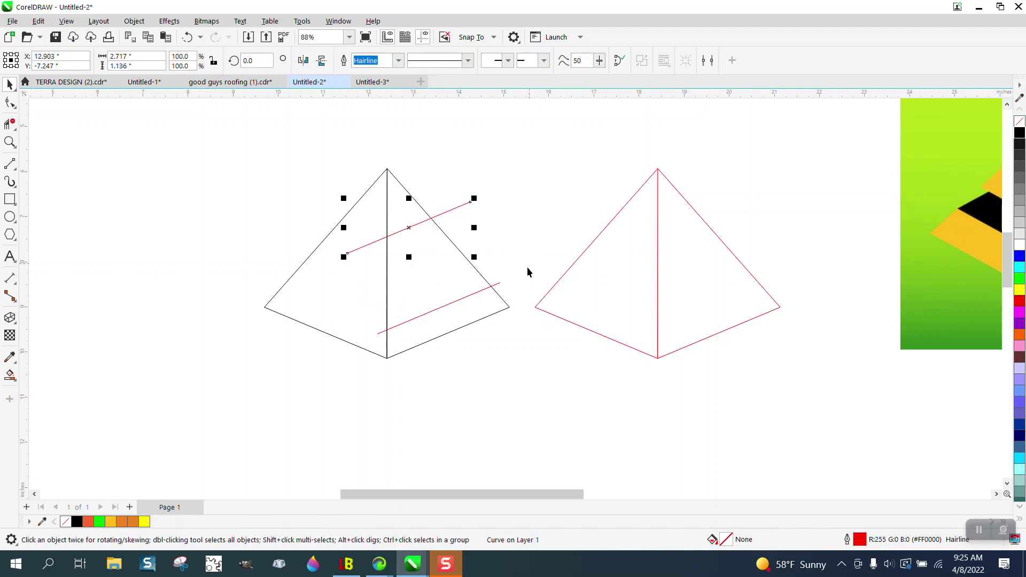
shift+click(499, 287)
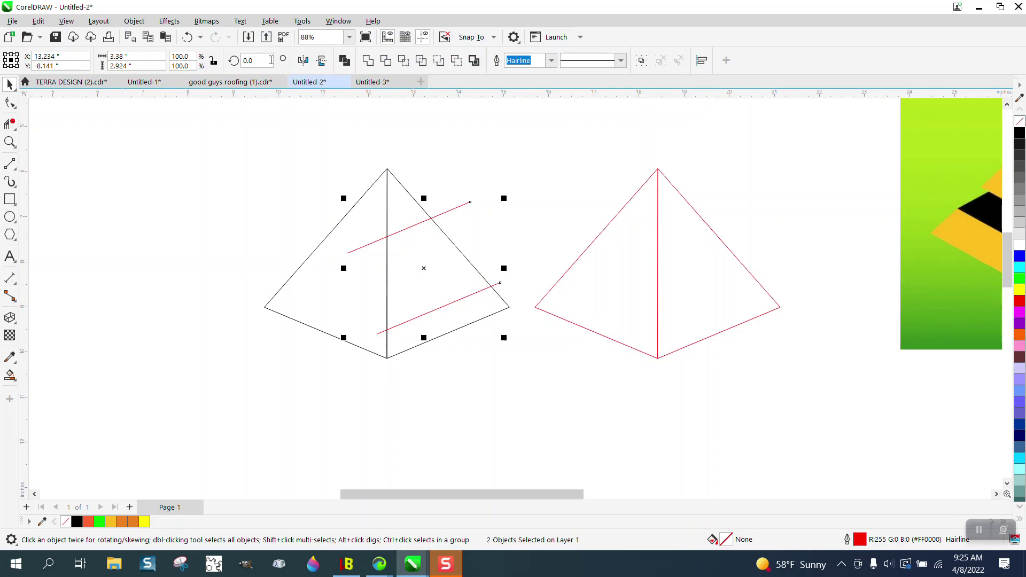
click(169, 21)
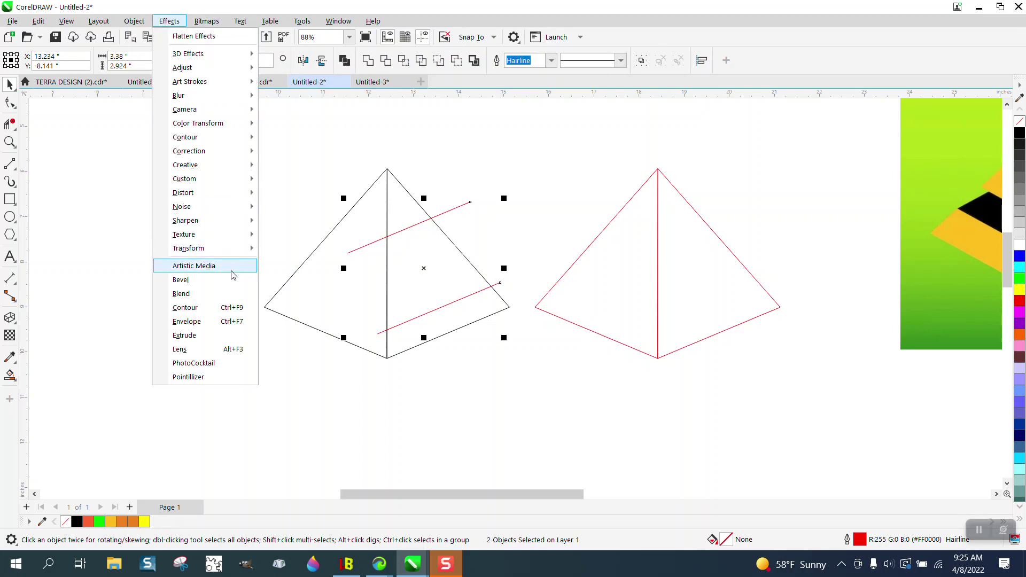
click(213, 294)
click(851, 119)
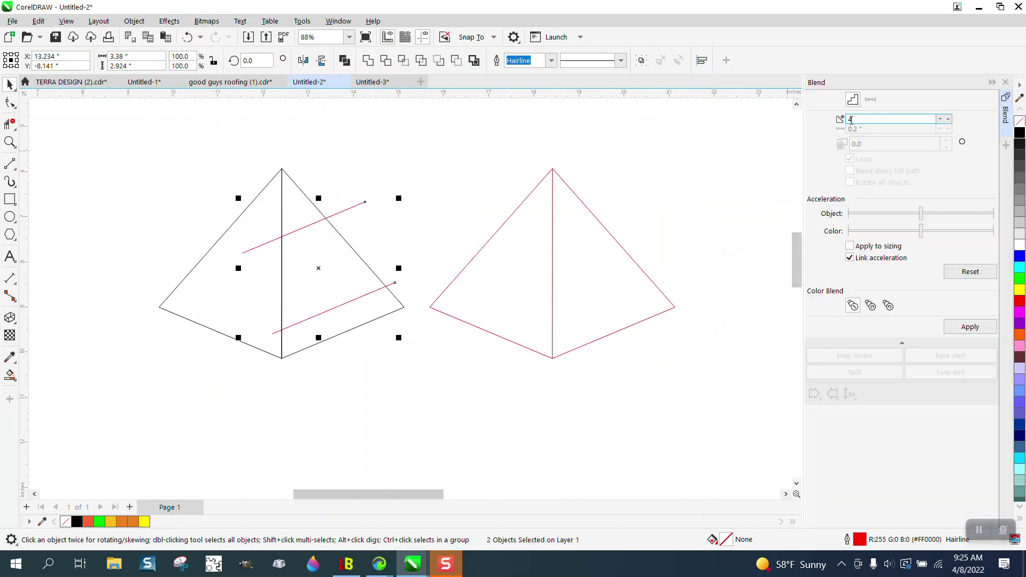
text(2)
click(963, 328)
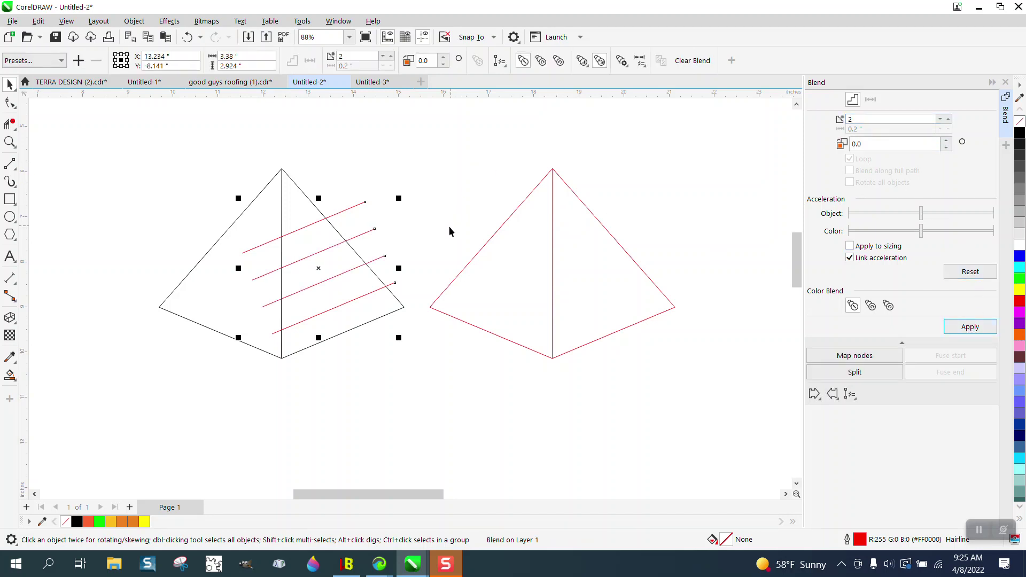
- Zoom in on the left pyramid and trim the left ends of the red lines
click(10, 142)
click(265, 282)
click(7, 127)
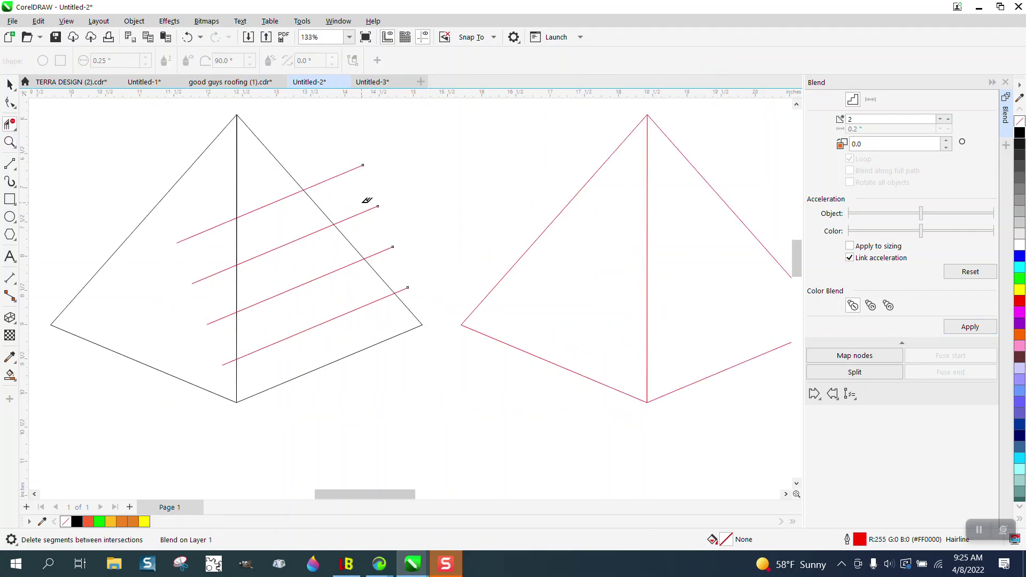
mouse_move(212, 207)
mouse_down()
mouse_move(210, 339)
mouse_move(239, 376)
mouse_up()
drag(191, 262, 210, 288)
- Break the blend apart and trim the red lines left of the vertical edge, then undo both trims
click(10, 84)
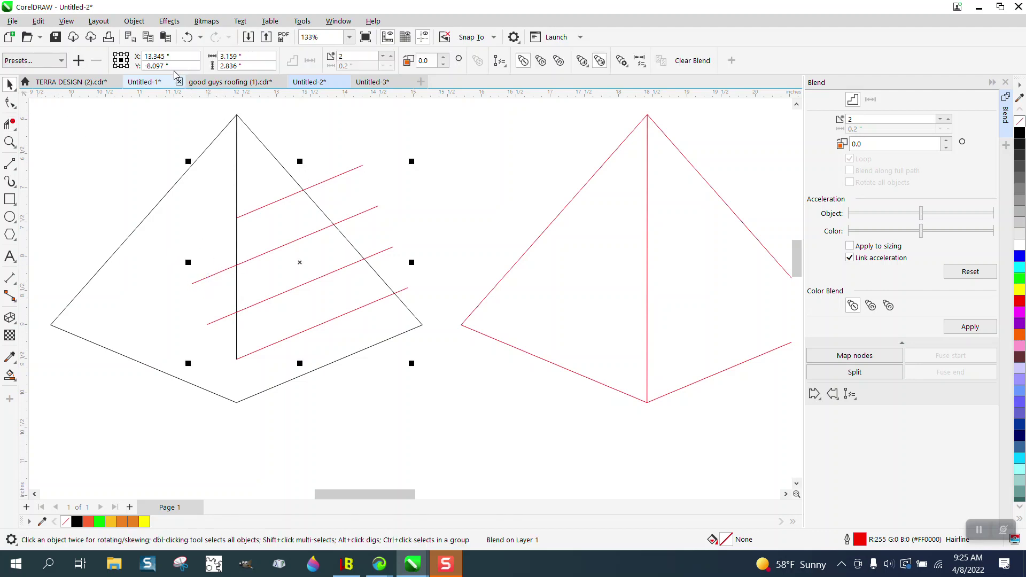
click(134, 21)
click(165, 308)
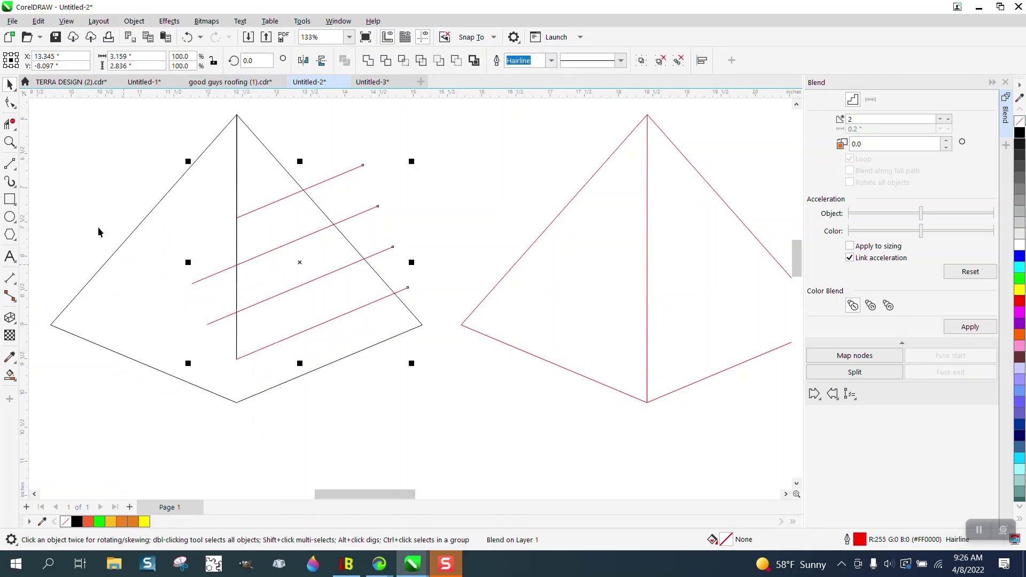
click(11, 123)
drag(223, 250, 222, 323)
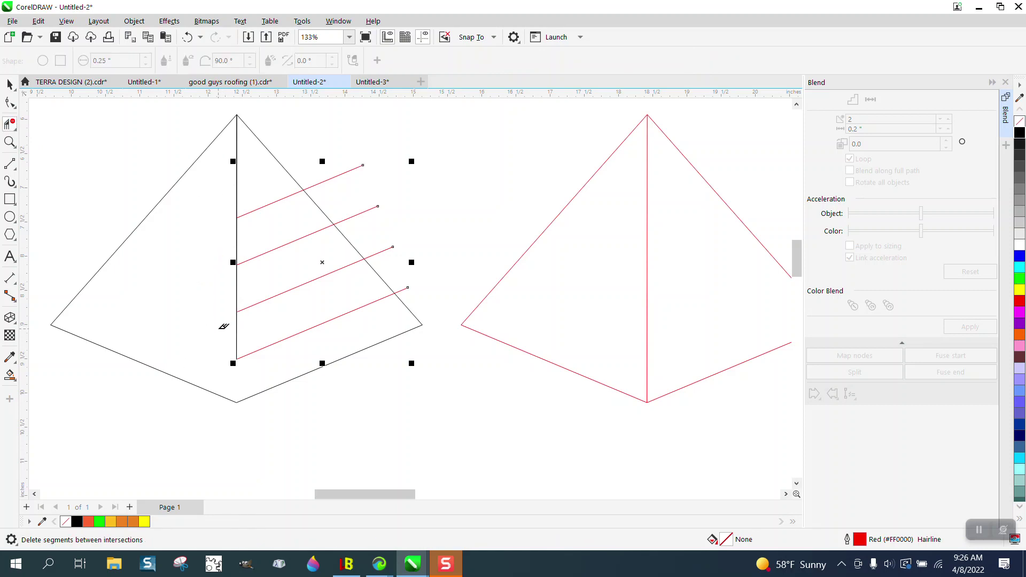
click(9, 84)
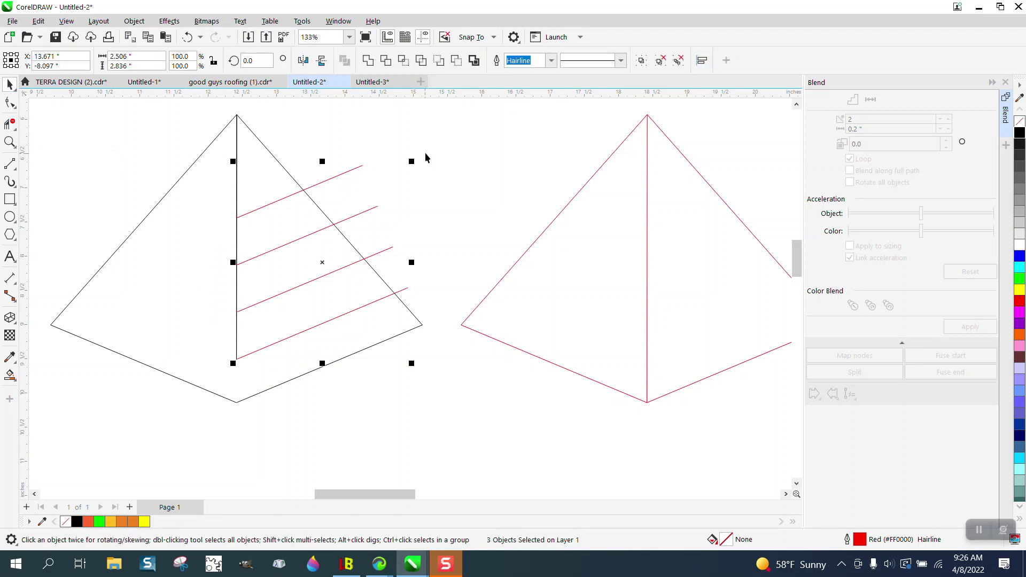
drag(437, 142, 205, 370)
click(188, 38)
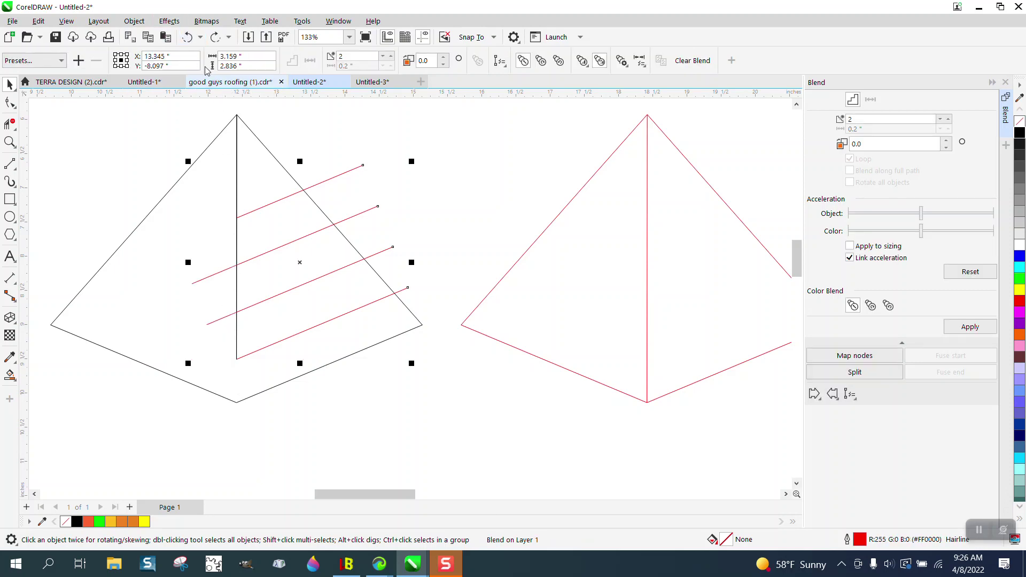
click(188, 36)
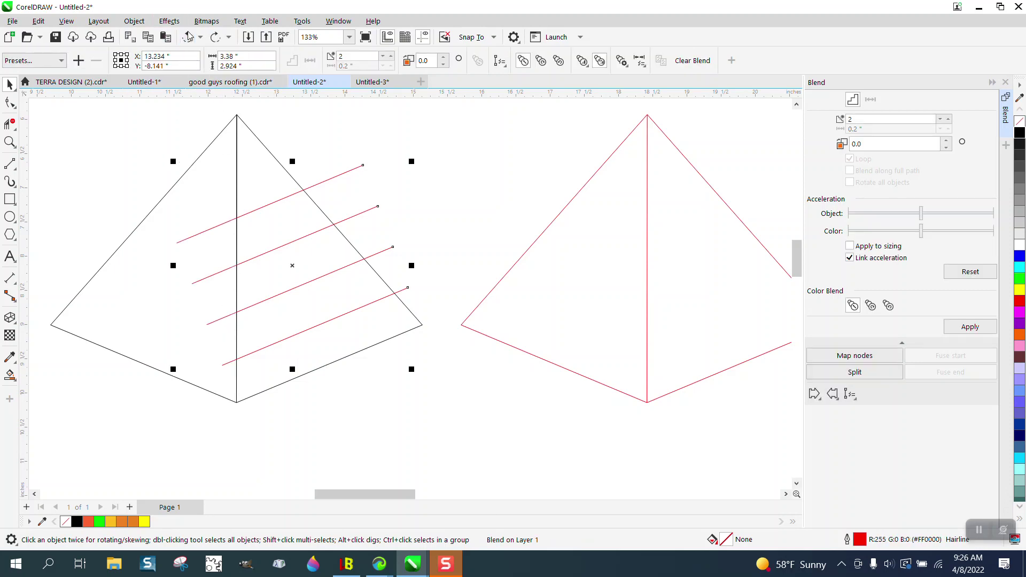
- Break the blend apart again and delete all red segments left of the vertical front edge
click(10, 124)
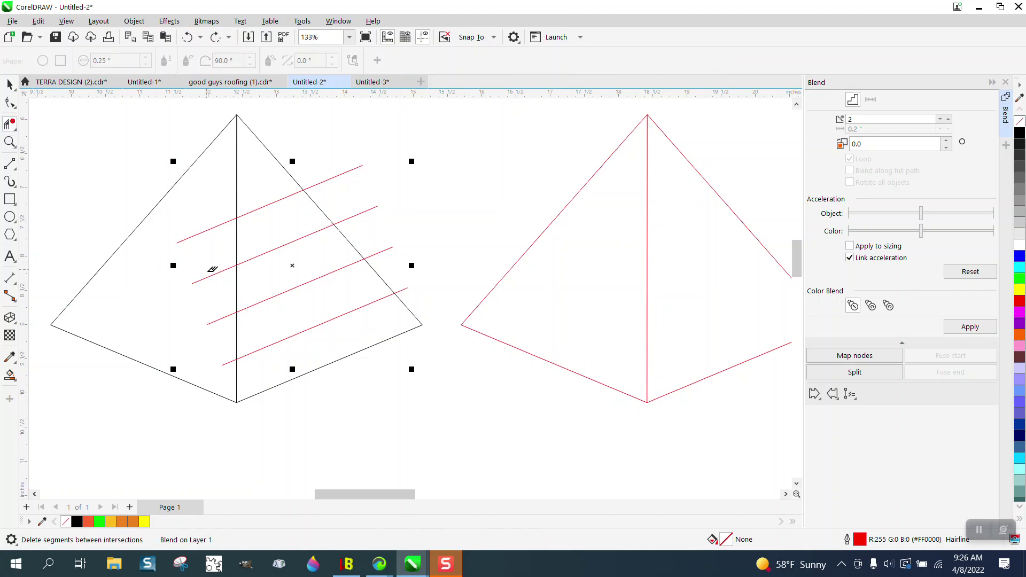
click(134, 21)
click(159, 315)
key(ctrl+k)
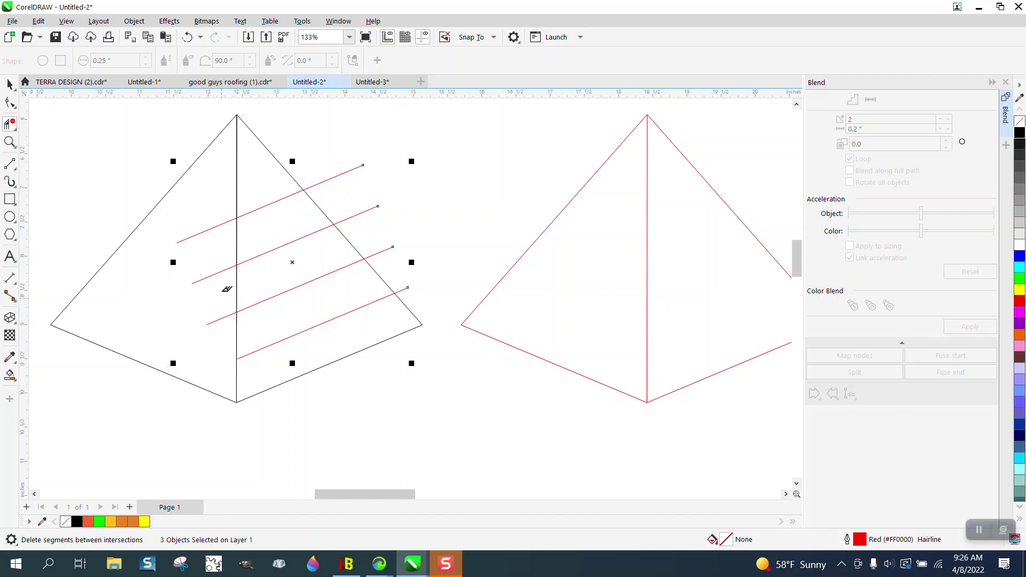
drag(222, 196, 221, 363)
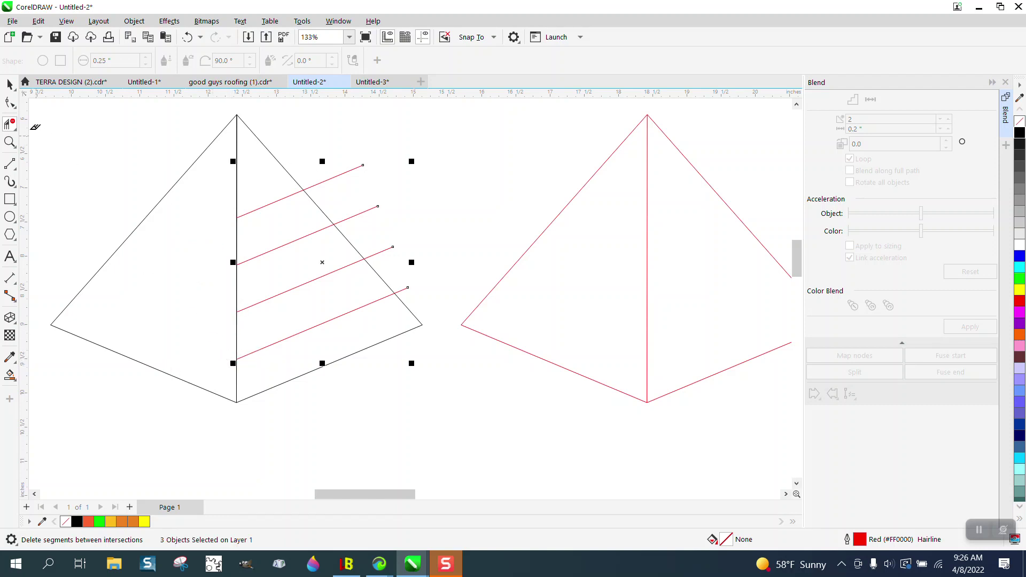
- Duplicate the red lines, mirror the copy, and move it onto the pyramid's left face
click(9, 84)
drag(460, 144, 220, 374)
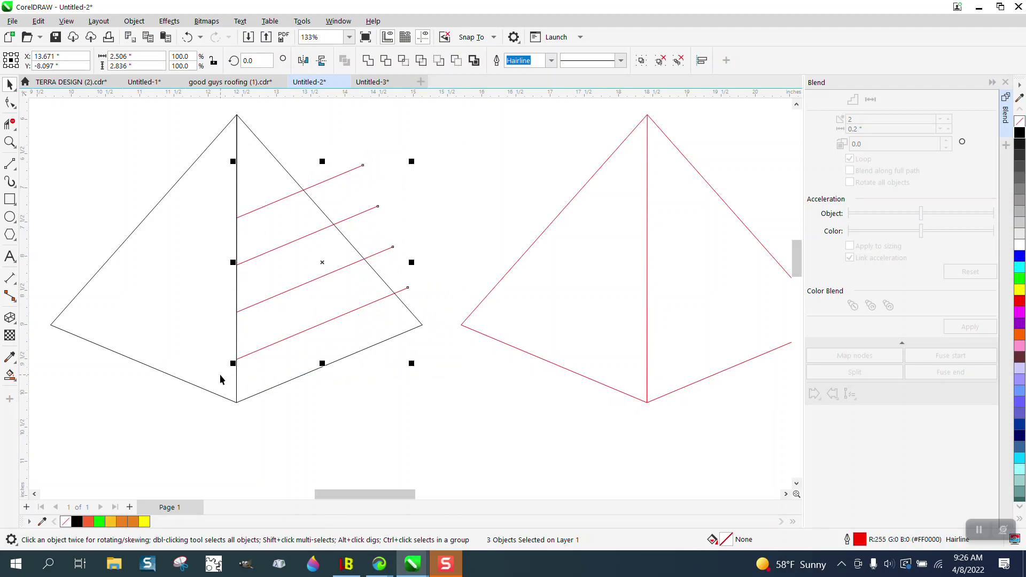
key(KP_Add)
click(321, 60)
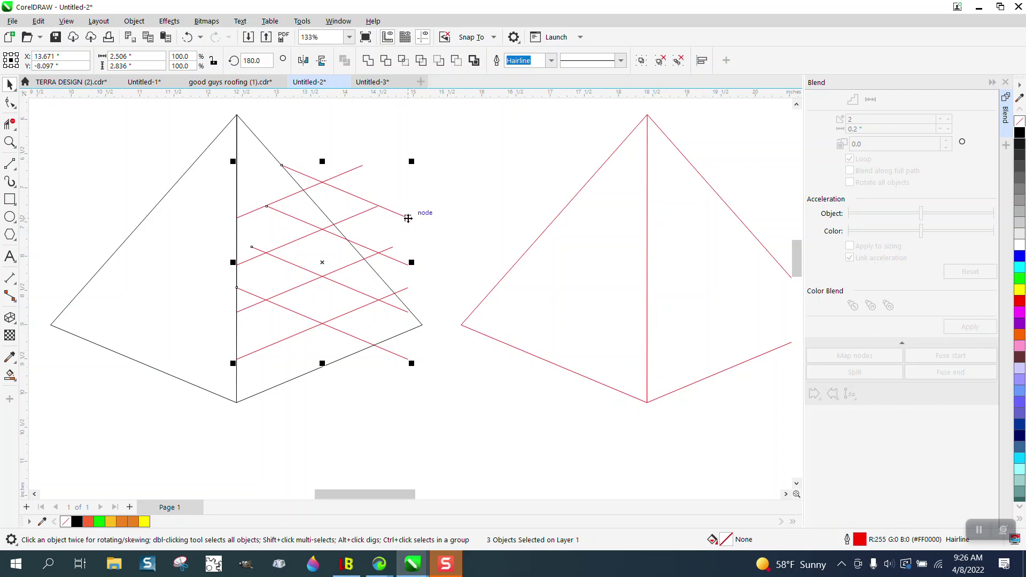
drag(408, 218, 236, 218)
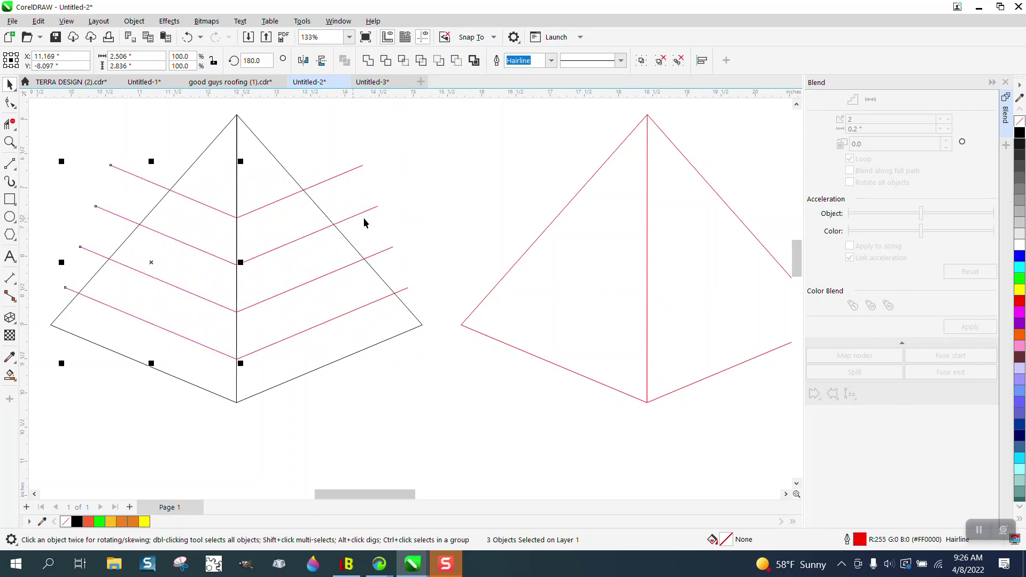
scroll(366, 227, down, 1)
scroll(479, 273, down, 2)
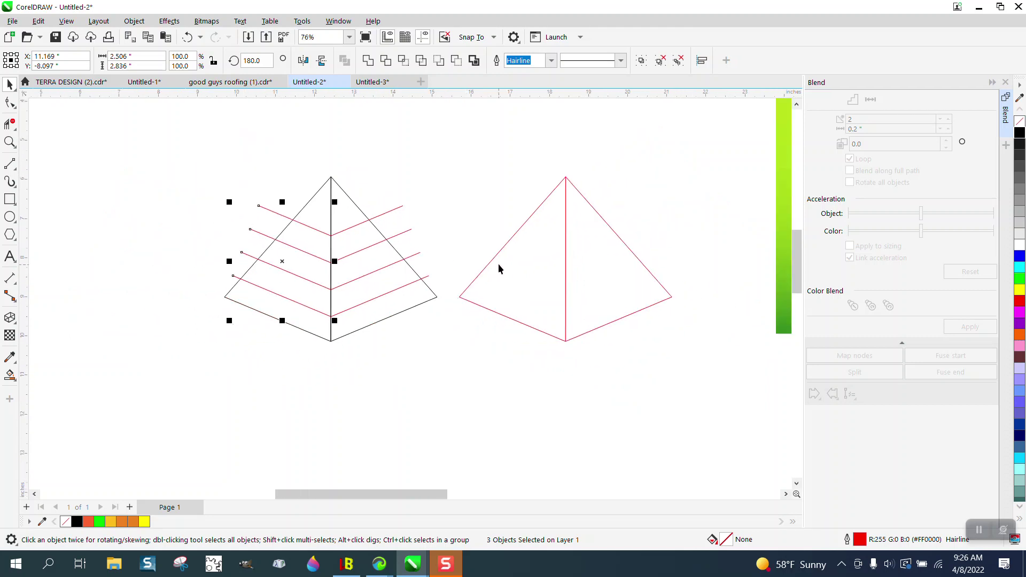
- Delete the red stripe overhangs past the pyramid's right and left edges so all ends are flush
click(9, 142)
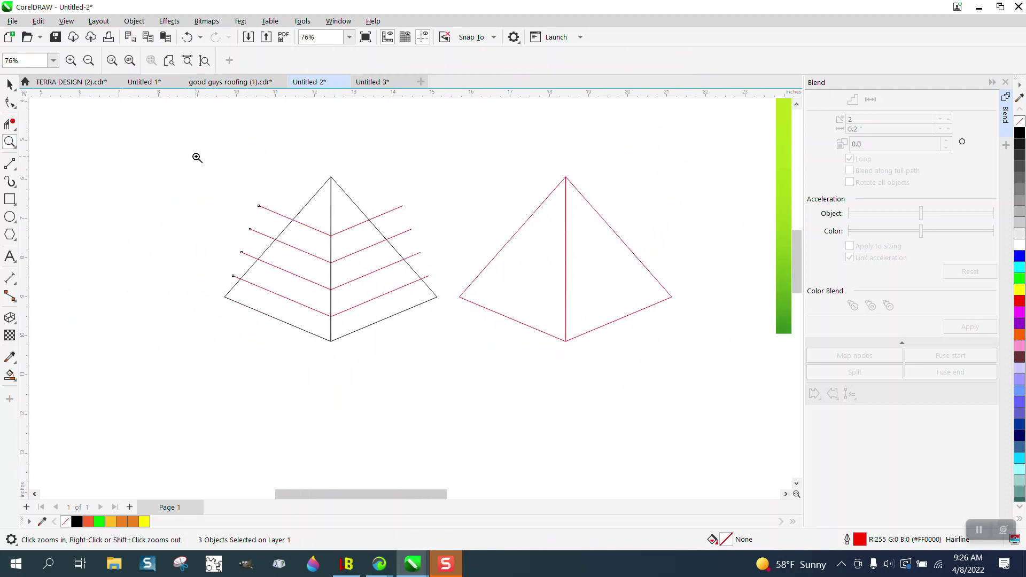
drag(196, 153, 620, 419)
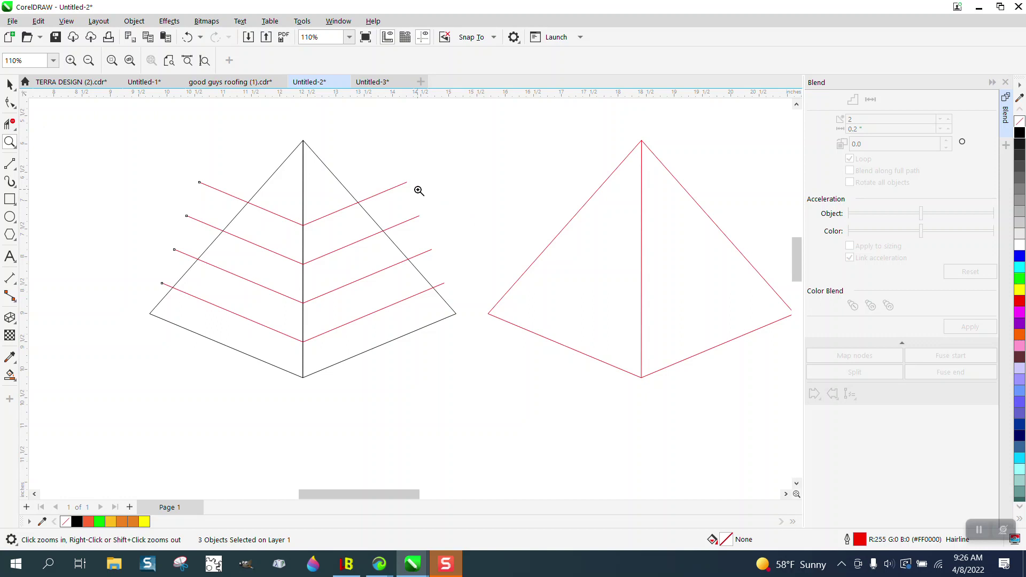
click(9, 124)
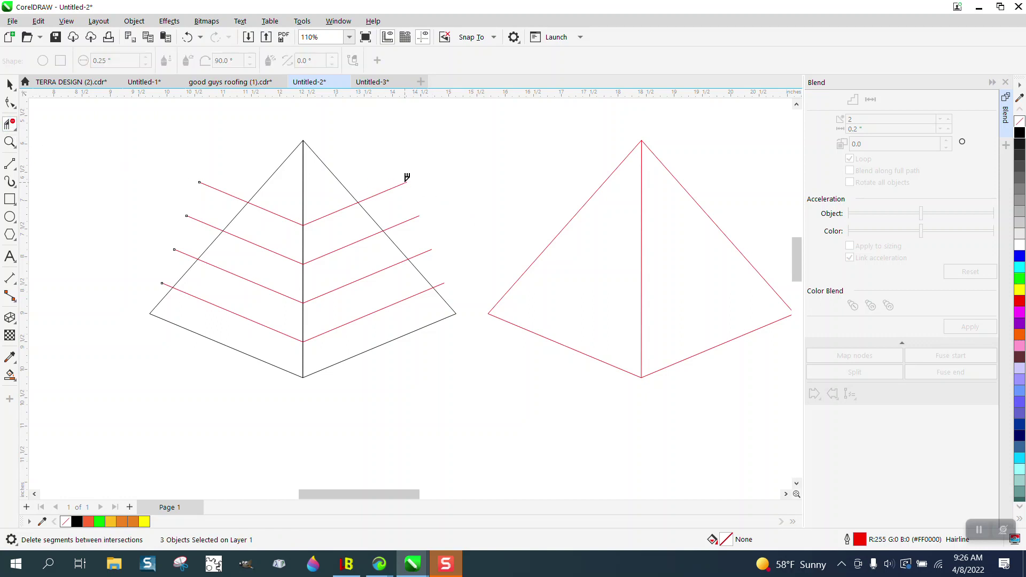
click(404, 184)
click(411, 218)
click(420, 255)
click(444, 282)
click(253, 193)
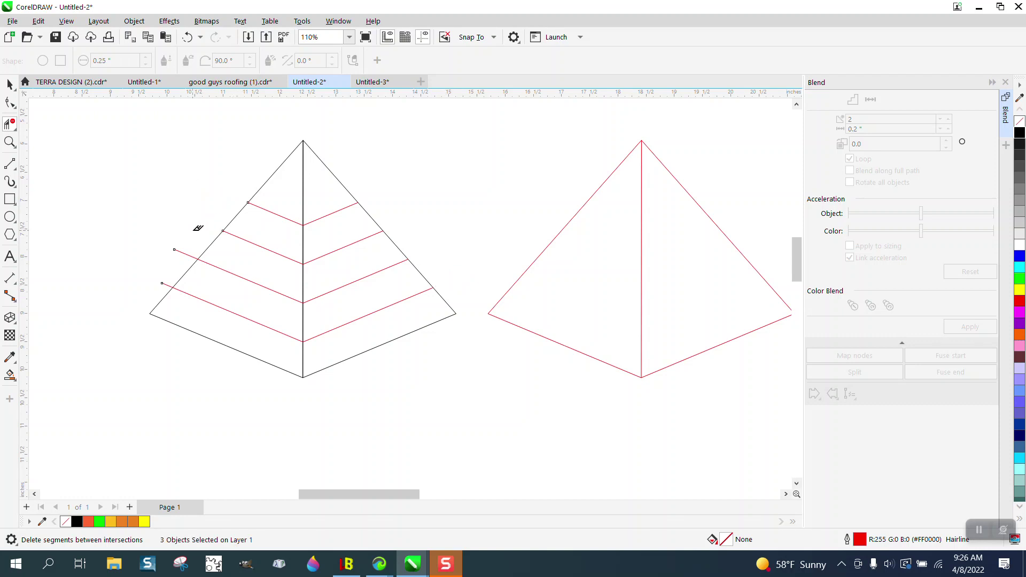
click(179, 252)
scroll(134, 277, down, 3)
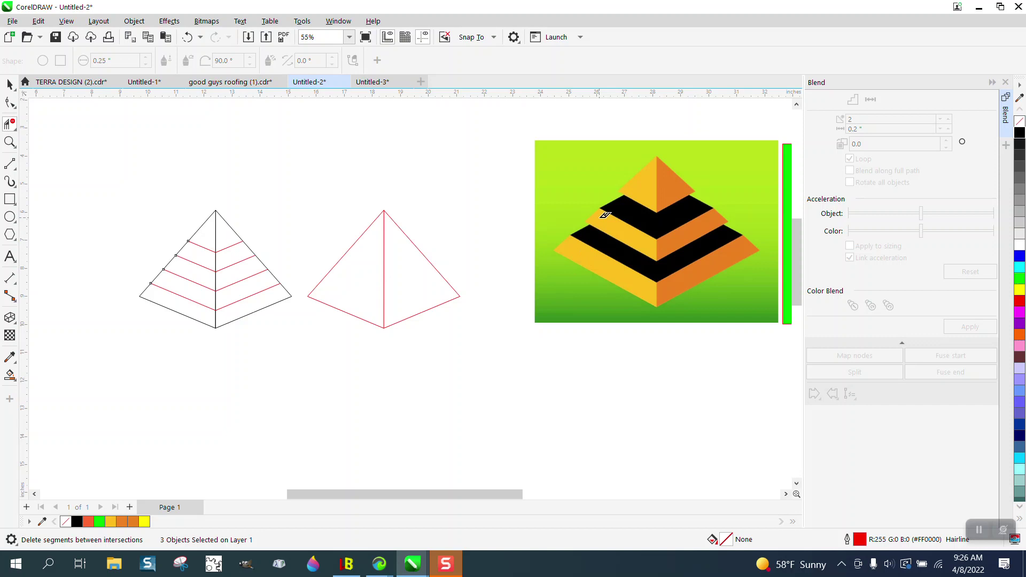
click(10, 142)
drag(119, 184, 390, 385)
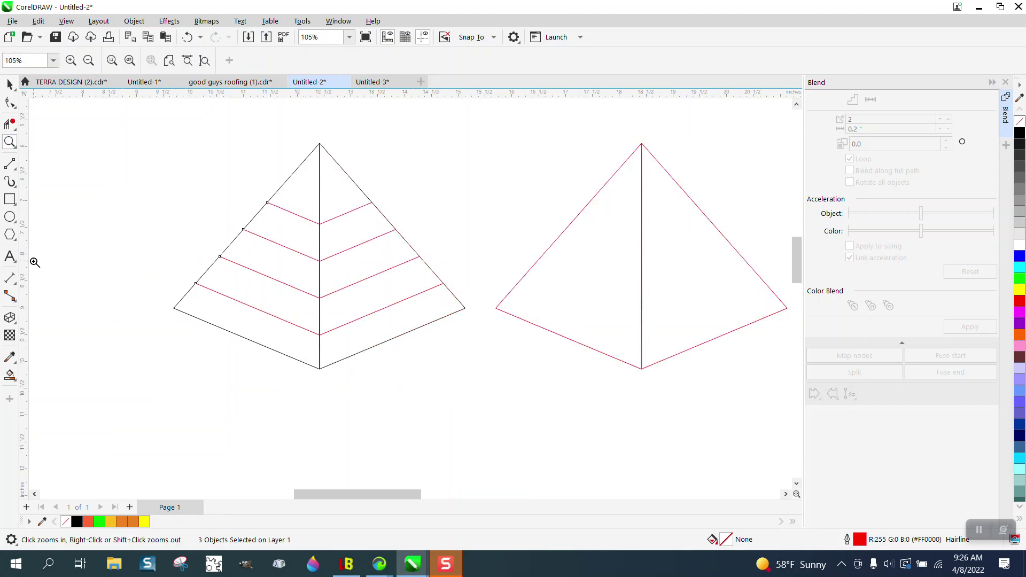
- Draw a short red line at the right edge, rotate it 180°, and move it to the left edge
click(16, 169)
click(51, 176)
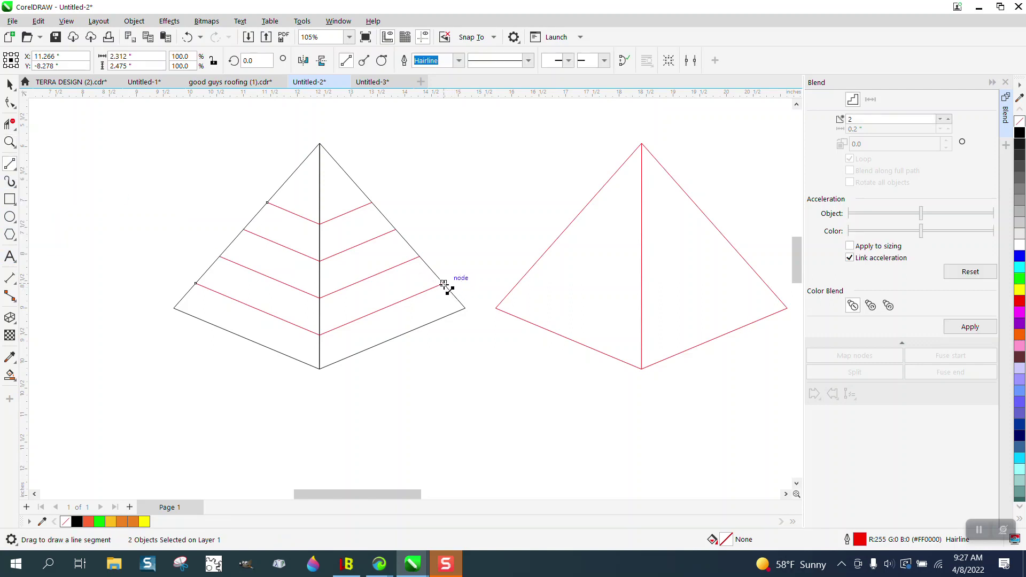
drag(447, 286, 414, 258)
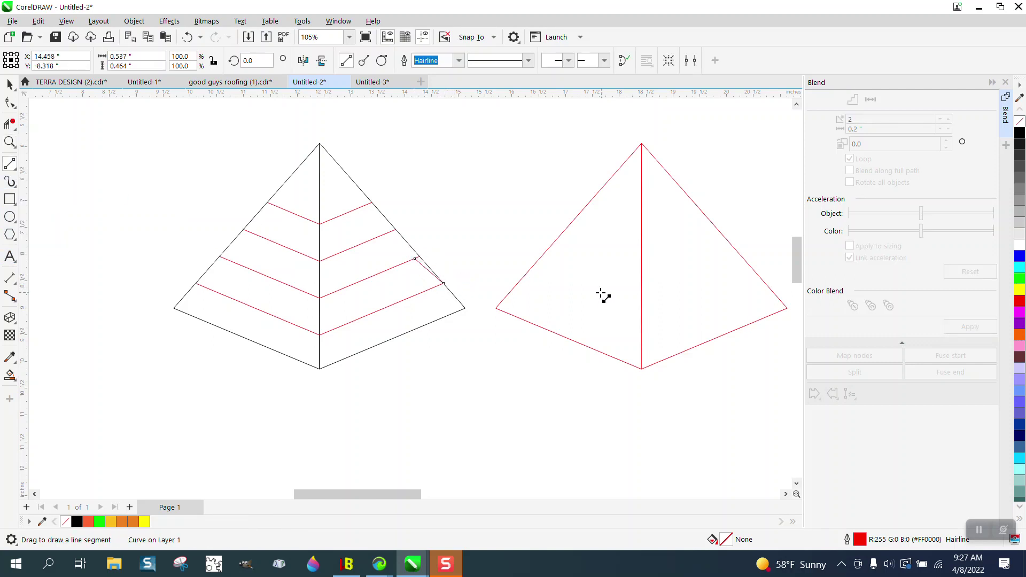
click(303, 60)
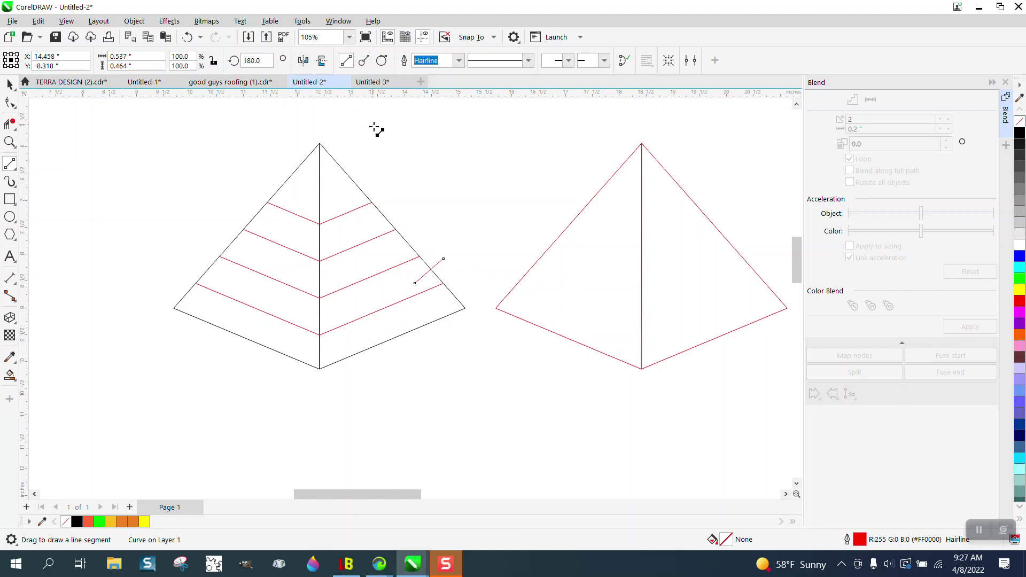
click(187, 37)
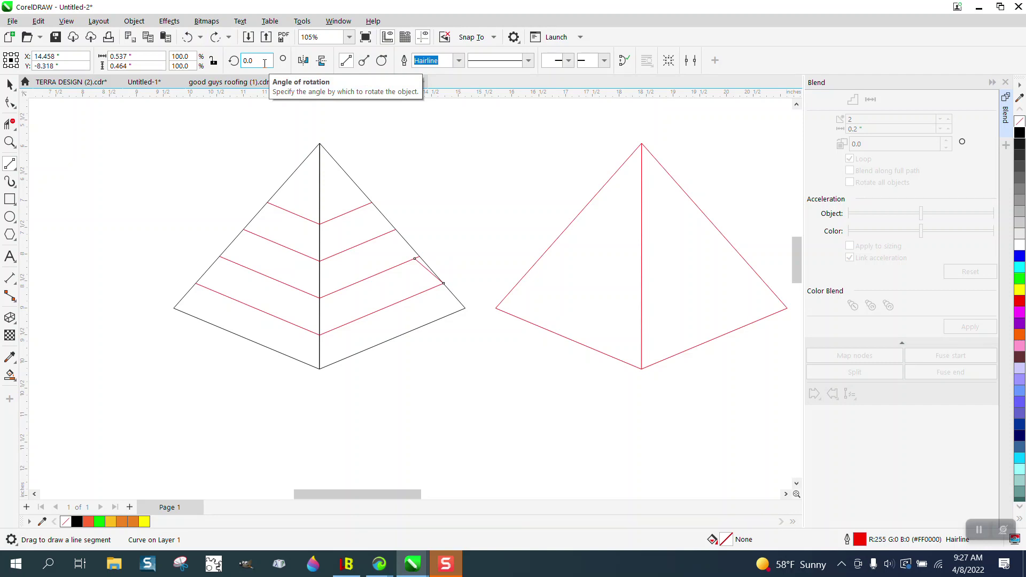
click(303, 61)
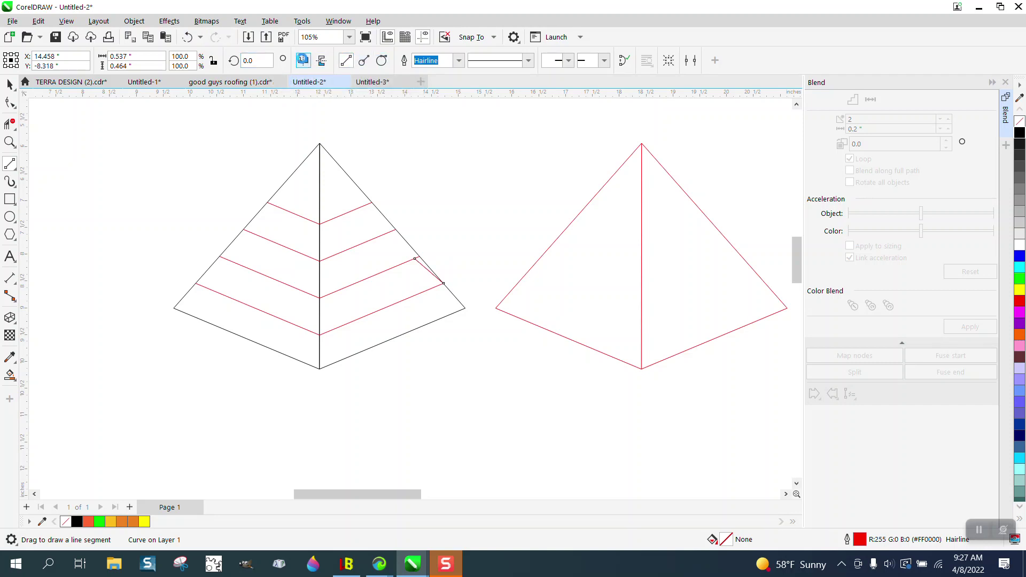
key(space)
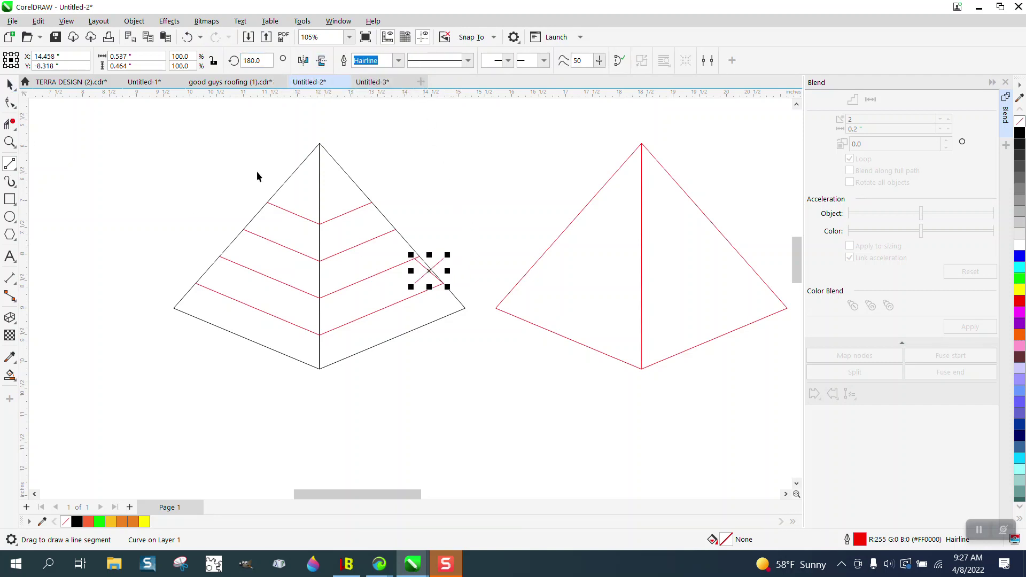
drag(442, 259, 196, 285)
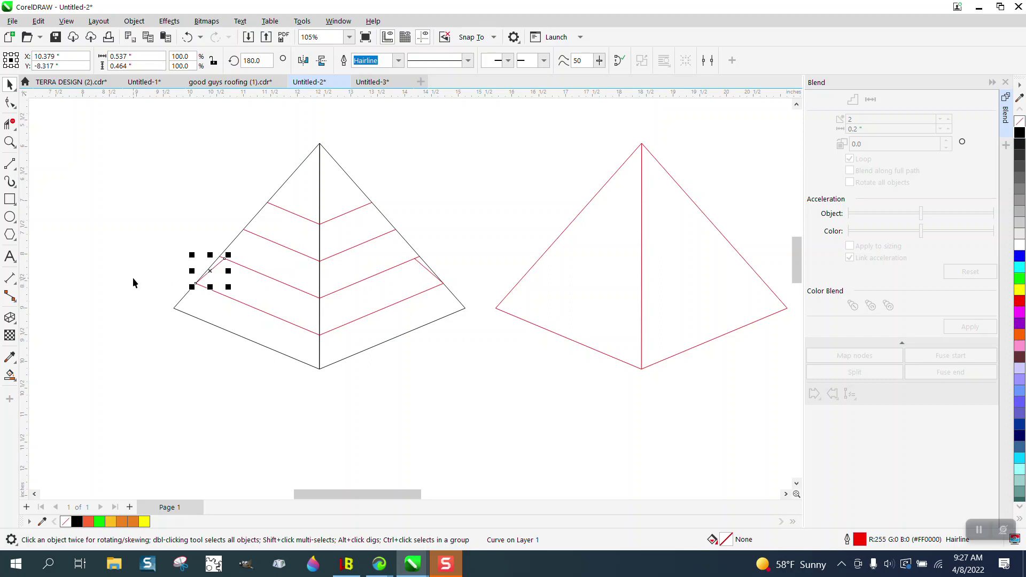
click(129, 251)
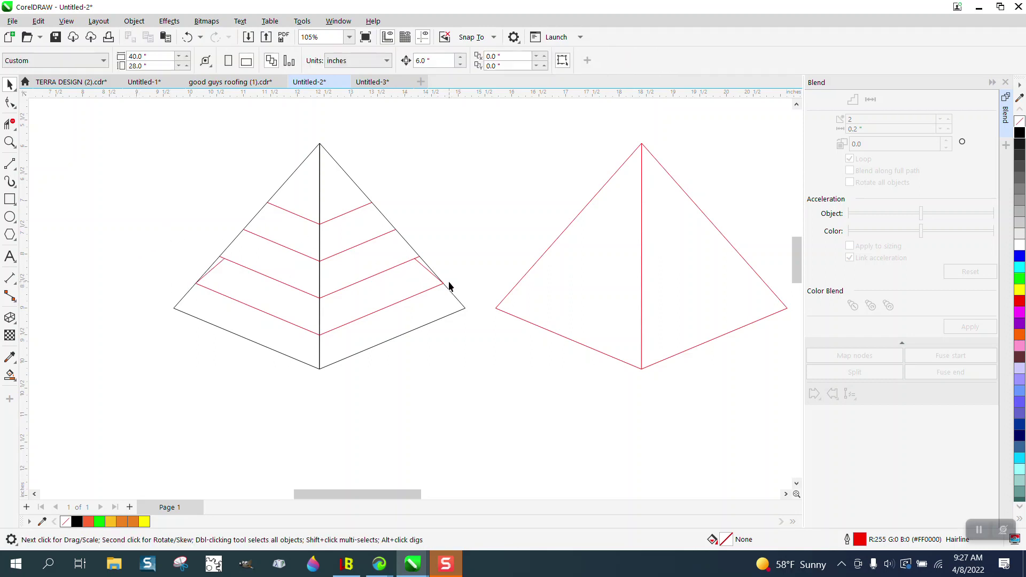
- Slide the short step line's end up the right edge to meet it at the midpoint
click(426, 270)
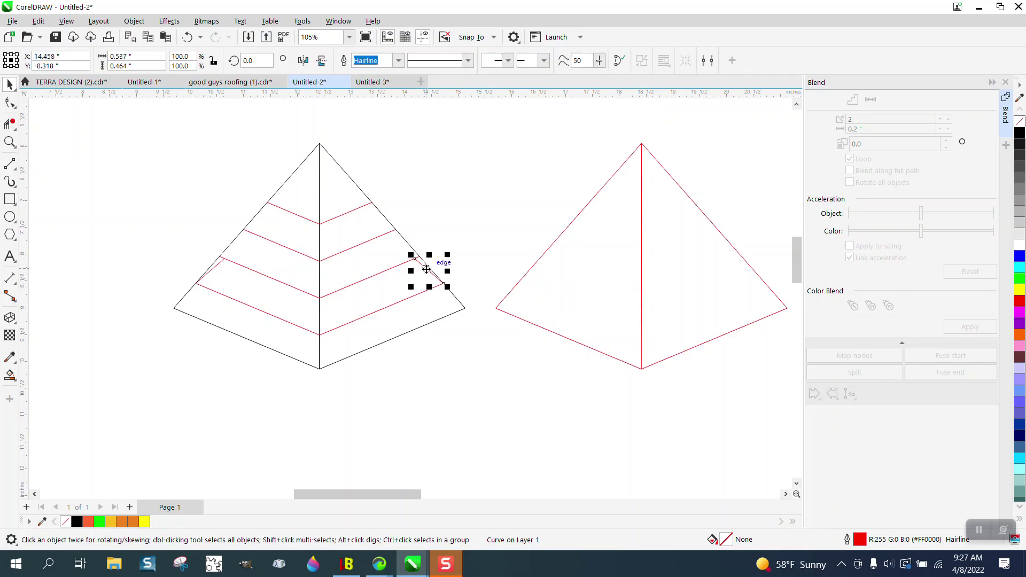
drag(443, 284, 394, 229)
click(74, 177)
- Mirror the small step curve at the right edge and place it on the pyramid's left edge
click(9, 142)
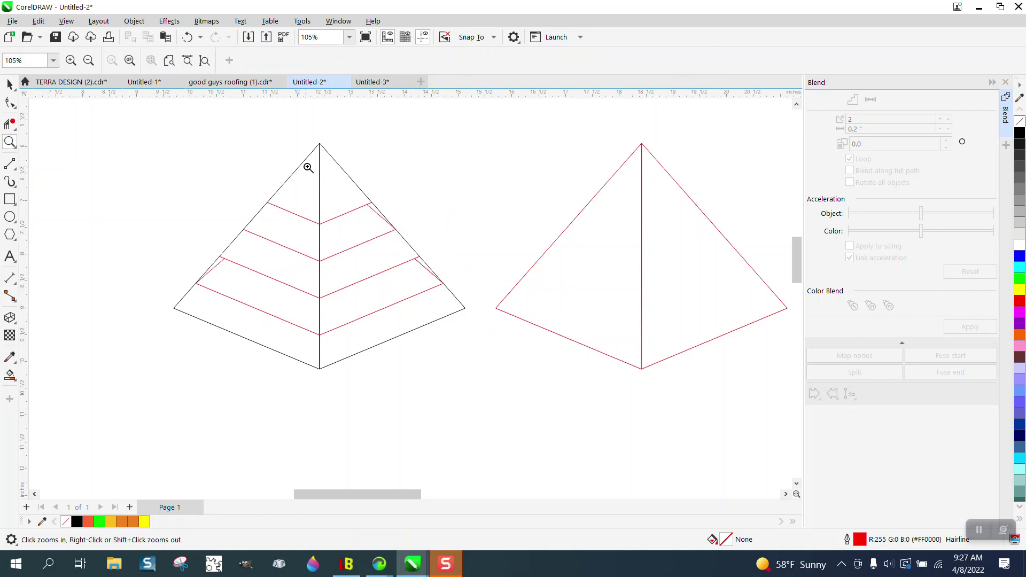
drag(313, 158, 446, 267)
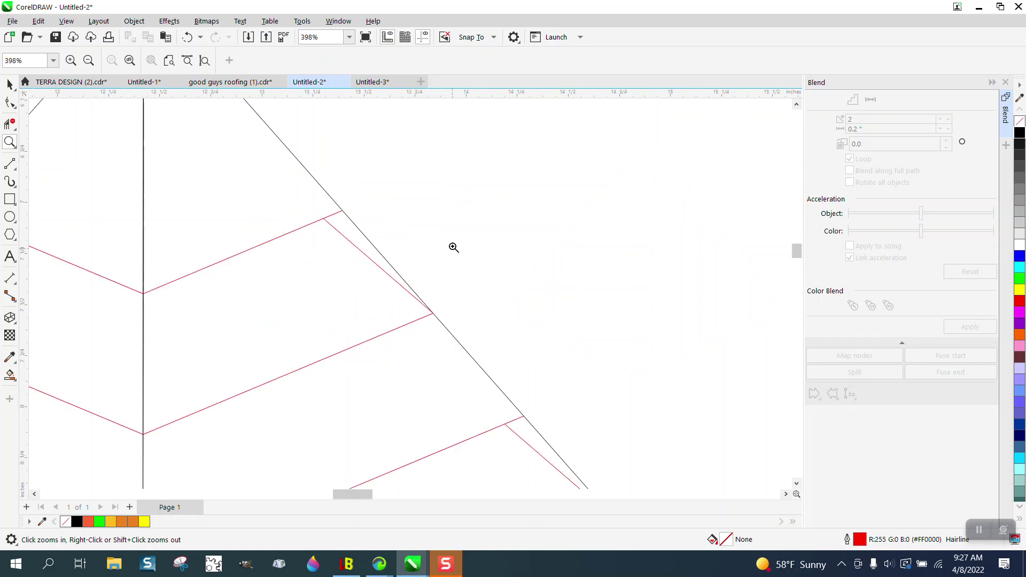
scroll(422, 224, down, 3)
click(10, 84)
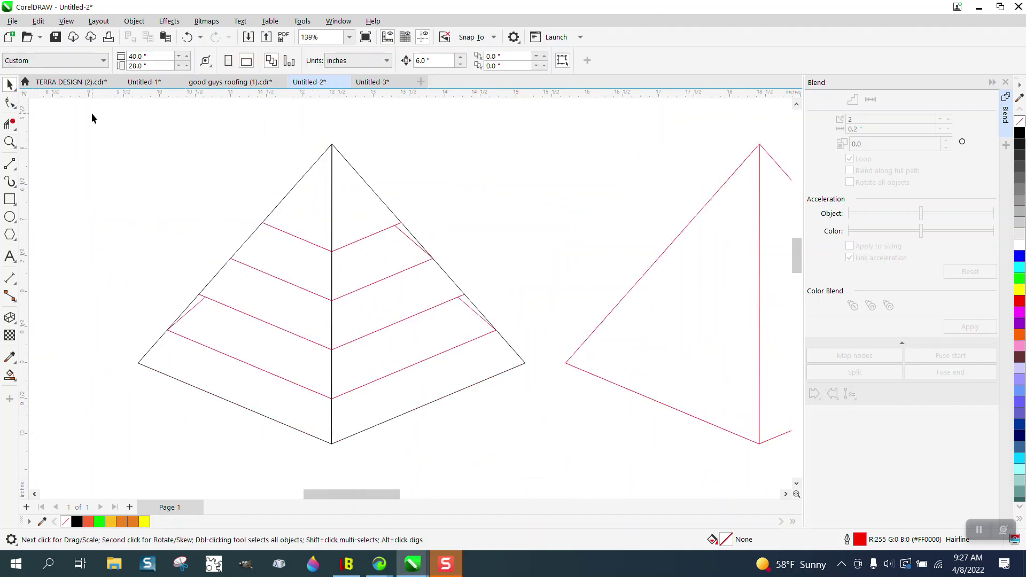
click(405, 239)
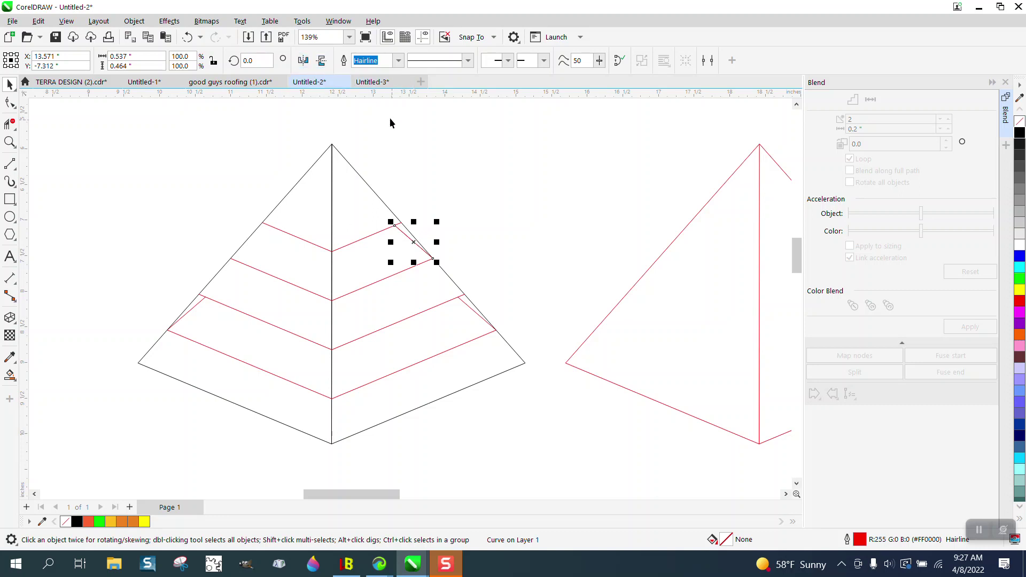
click(302, 60)
drag(432, 228, 325, 224)
drag(287, 256, 231, 258)
scroll(176, 196, down, 2)
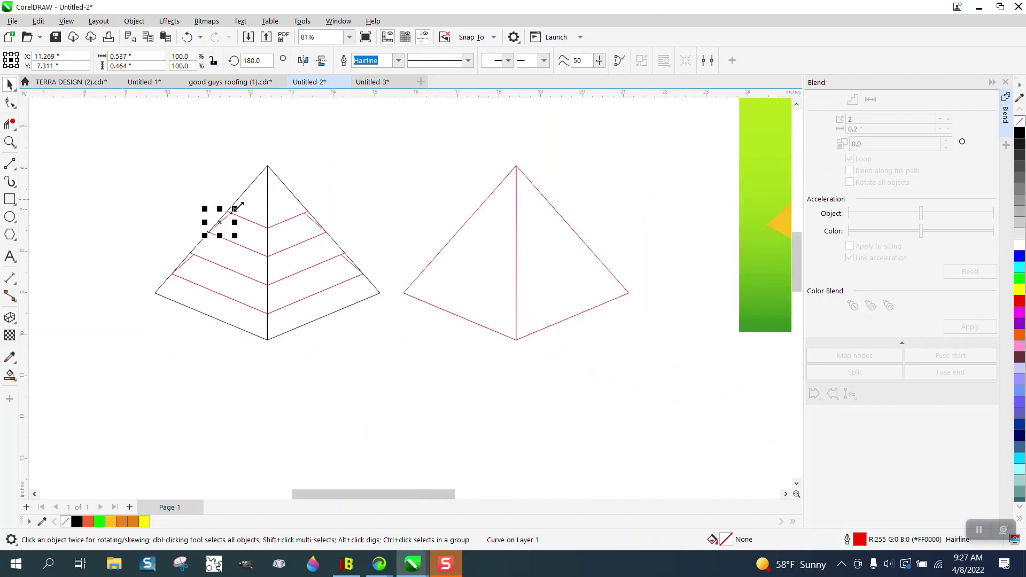
scroll(352, 344, down, 1)
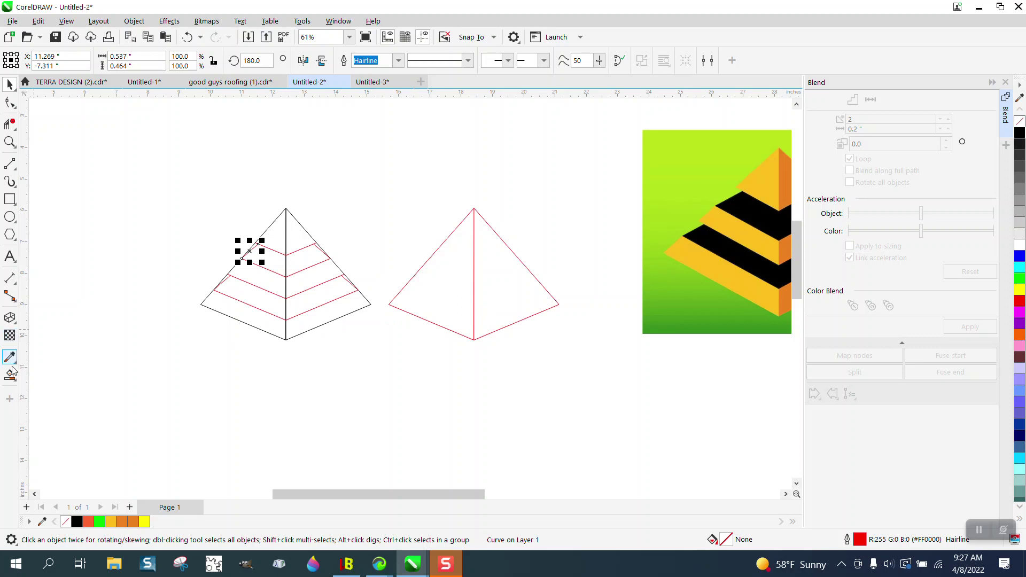
- Smart Fill the upper and lower bands black on both faces of the pyramid
click(16, 383)
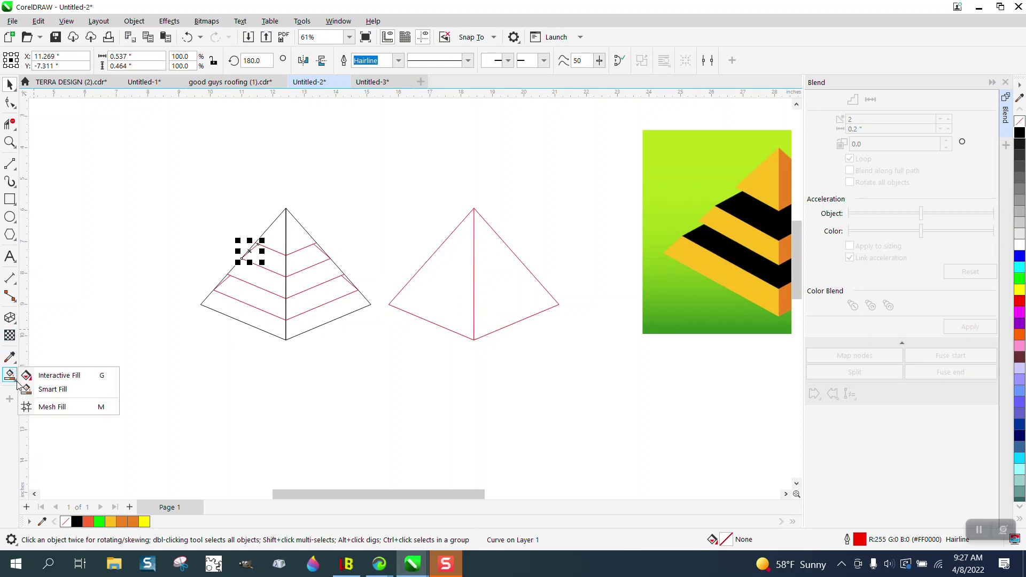
click(43, 389)
click(144, 60)
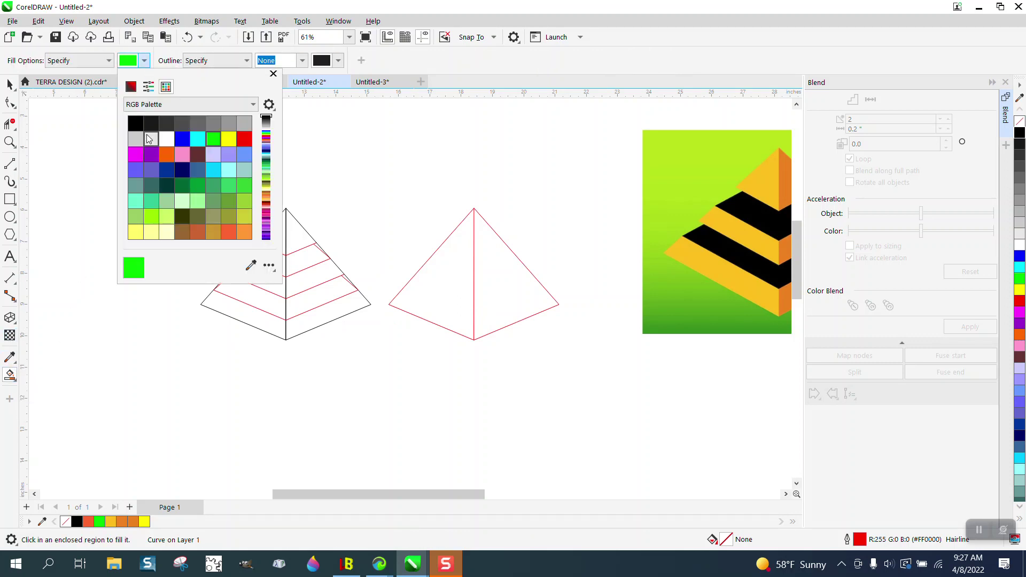
click(135, 125)
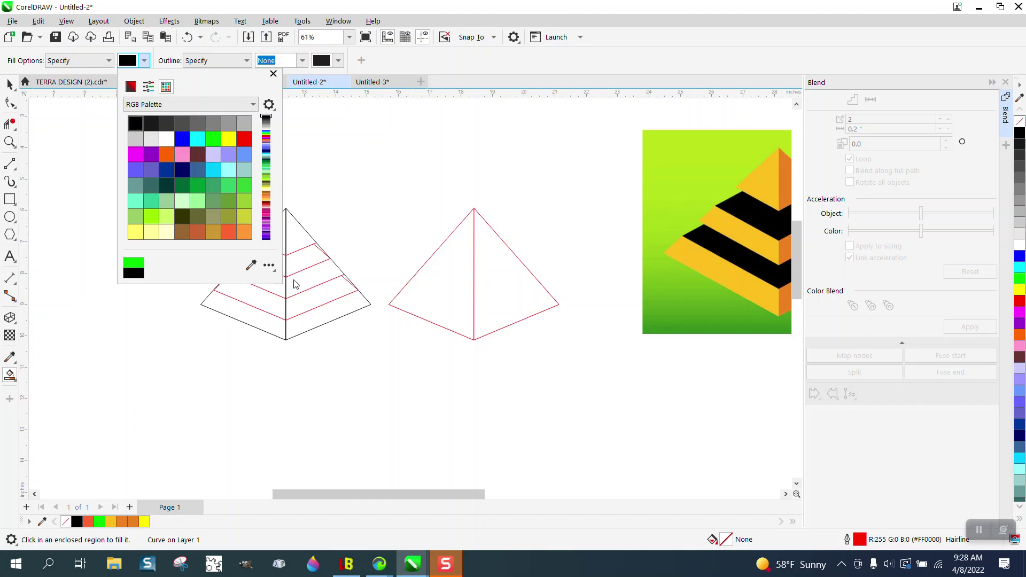
click(323, 304)
click(319, 298)
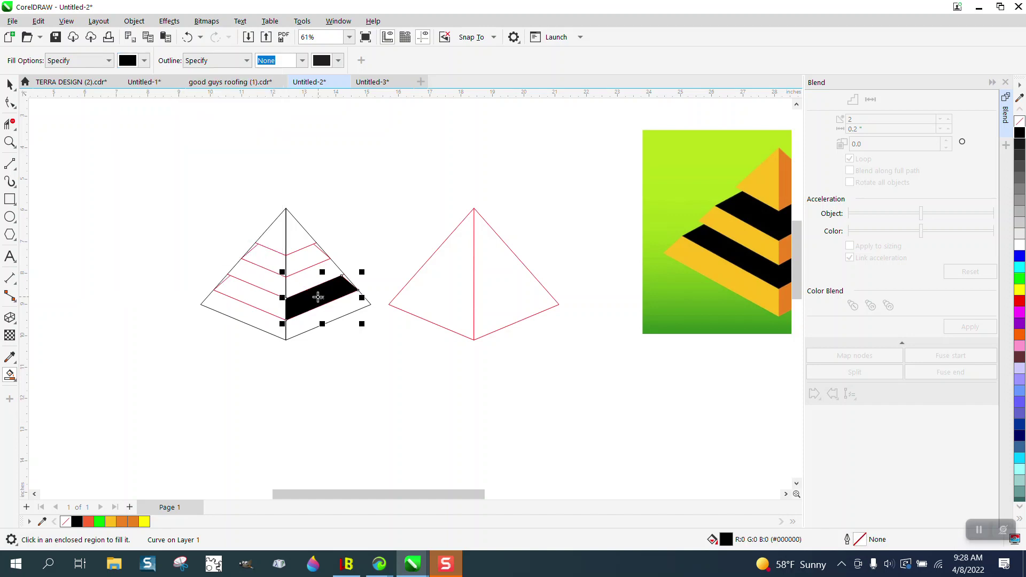
click(278, 300)
click(299, 264)
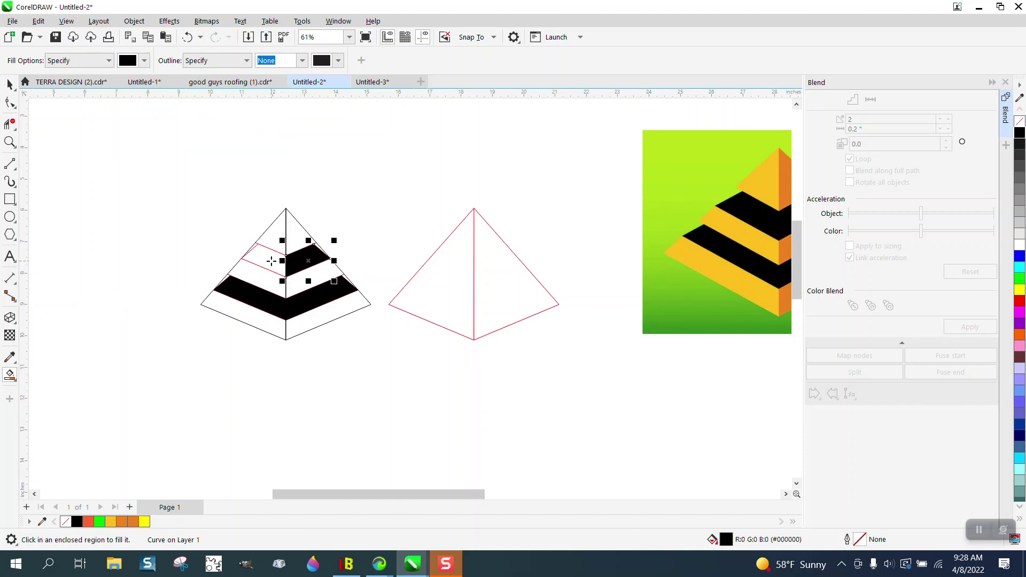
click(271, 261)
- Select the red outline pyramid and delete it
click(10, 85)
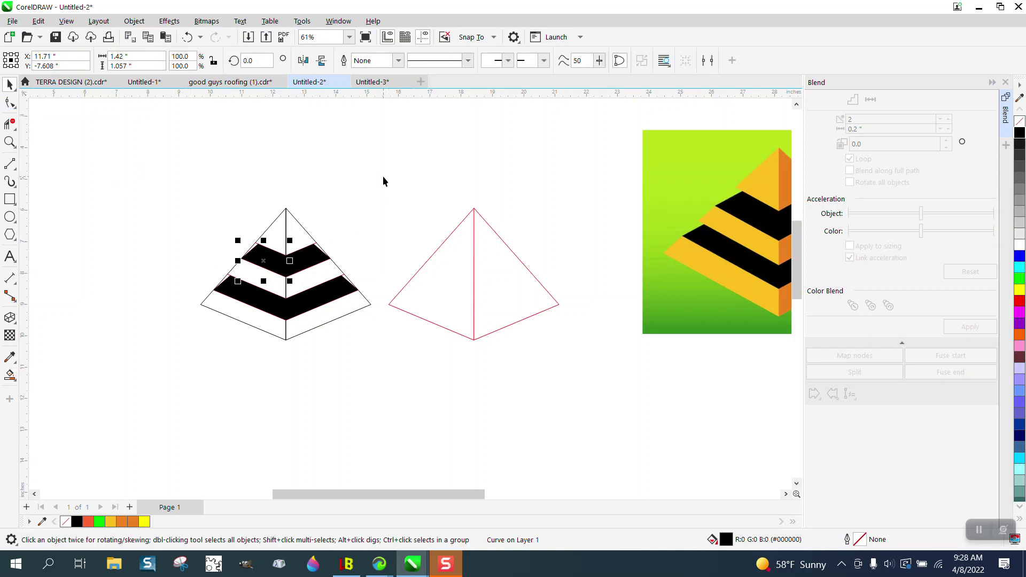
drag(382, 181, 600, 368)
key(Delete)
scroll(529, 350, down, 2)
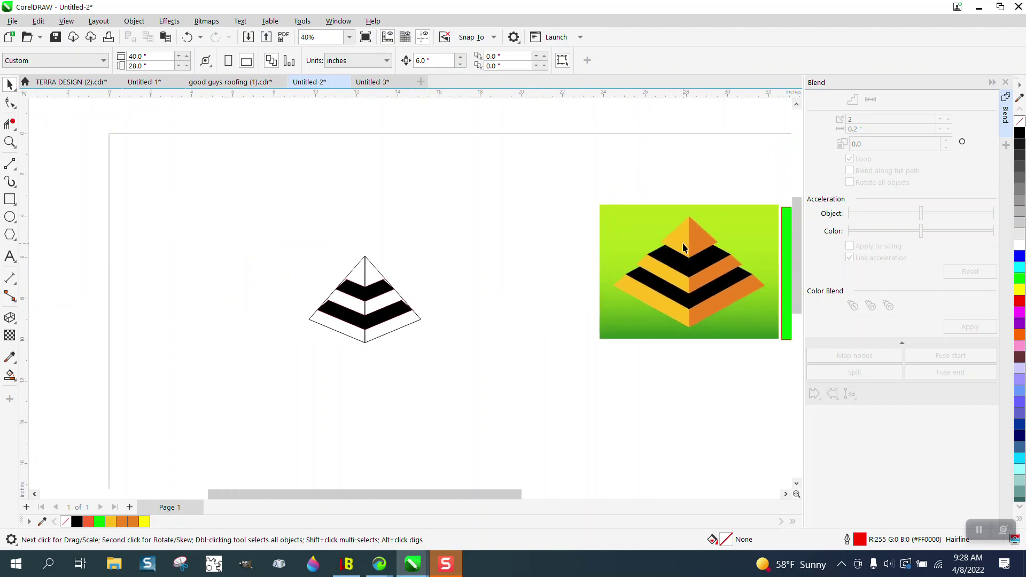
- Move the reference picture beside the striped pyramid and sample its orange with the Color Eyedropper
drag(671, 225, 506, 203)
click(12, 359)
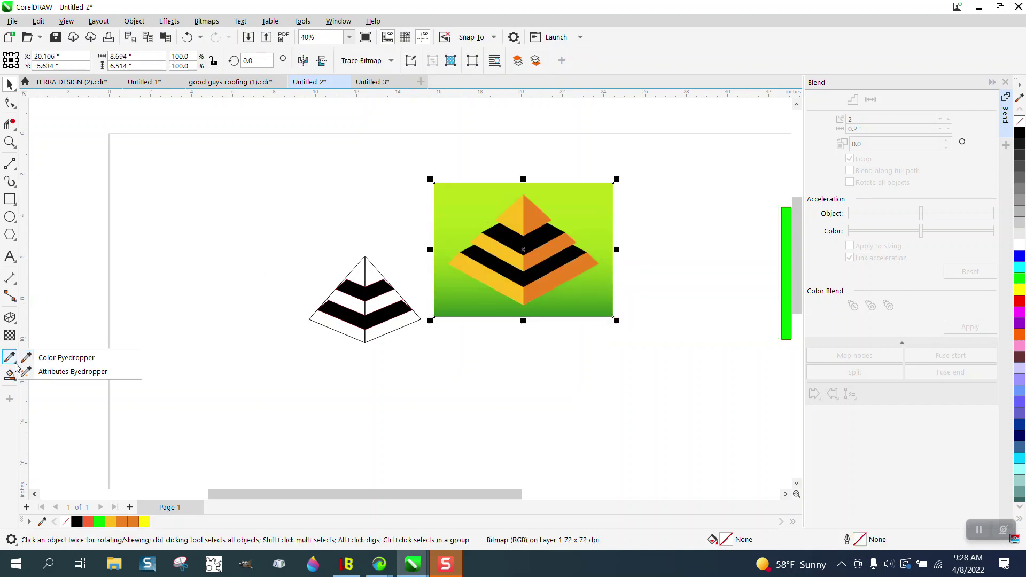
click(58, 358)
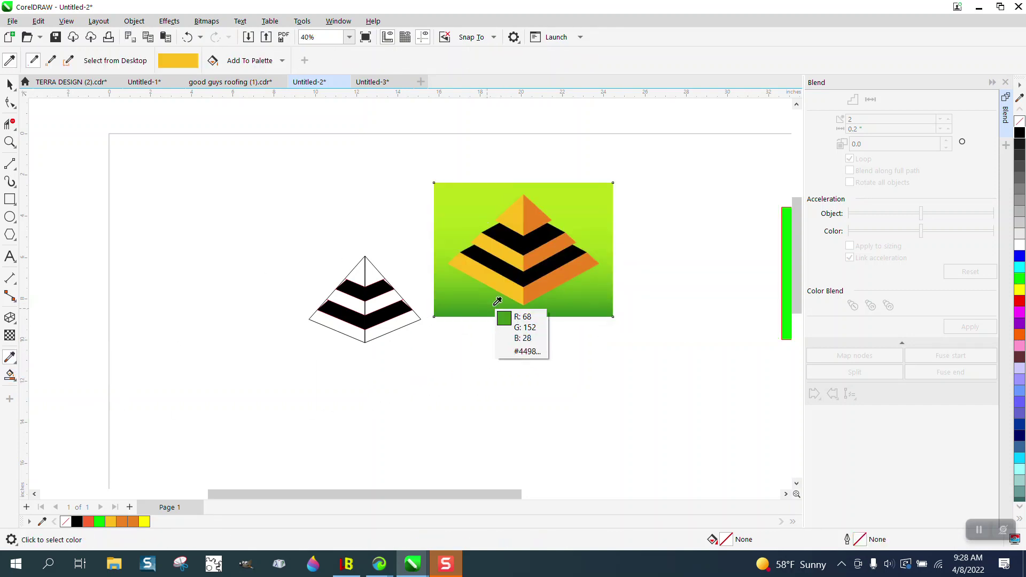
click(537, 218)
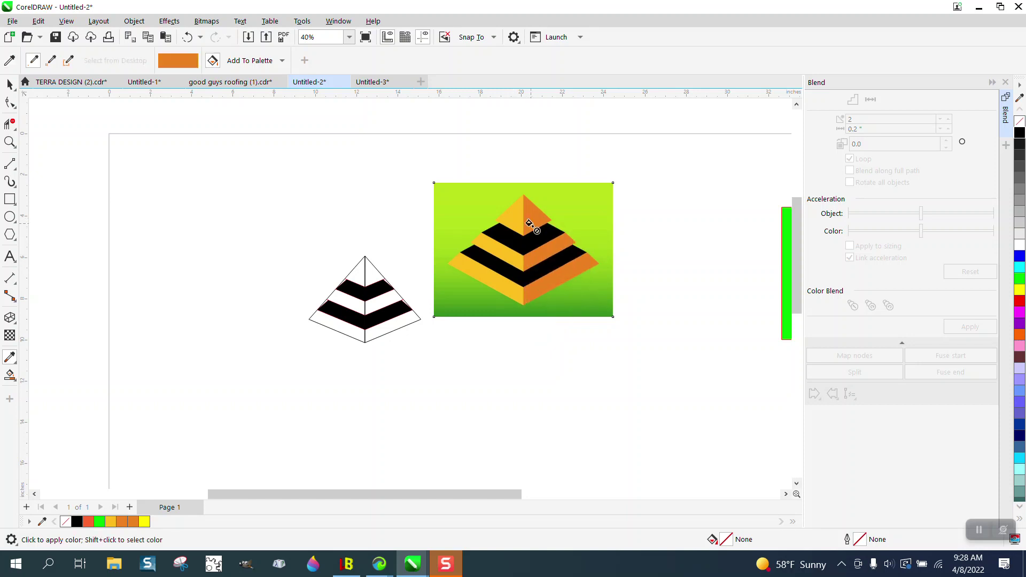
- Try orange on the pyramid's right faces, undo it, and switch to Smart Fill
click(368, 269)
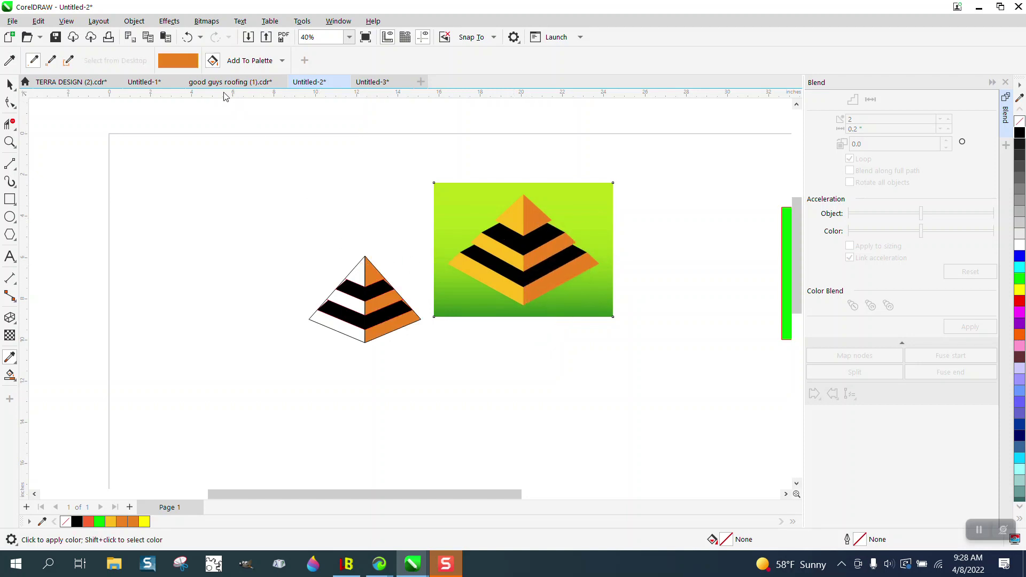
click(187, 37)
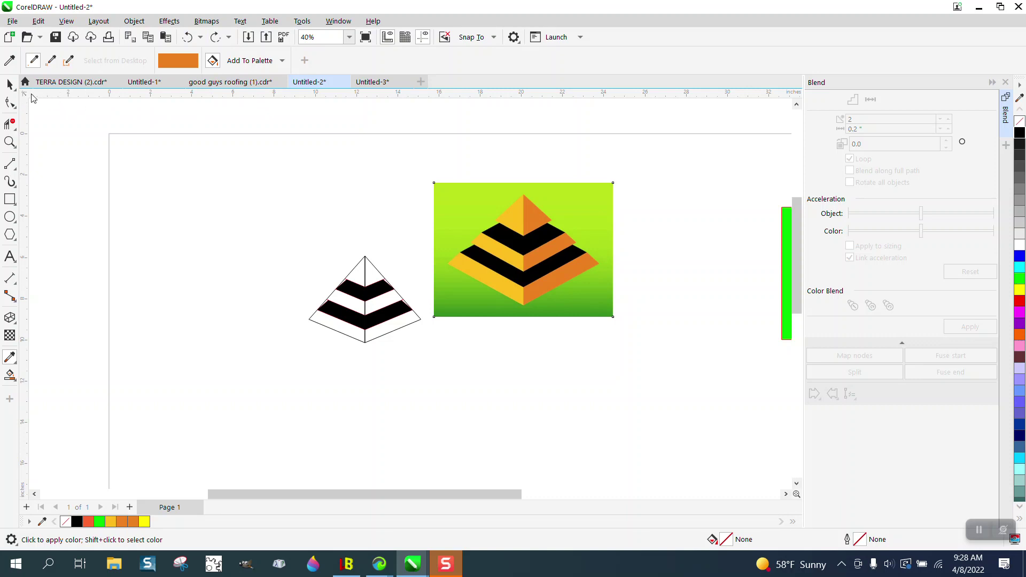
click(9, 375)
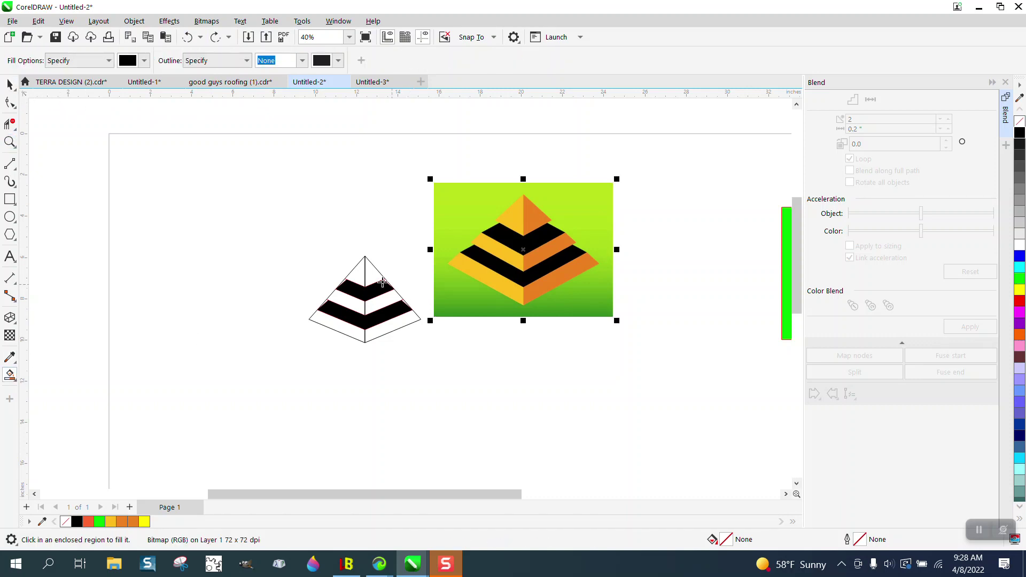
- Smart Fill the two top triangles and left stripe black, moving each copy upward
click(370, 272)
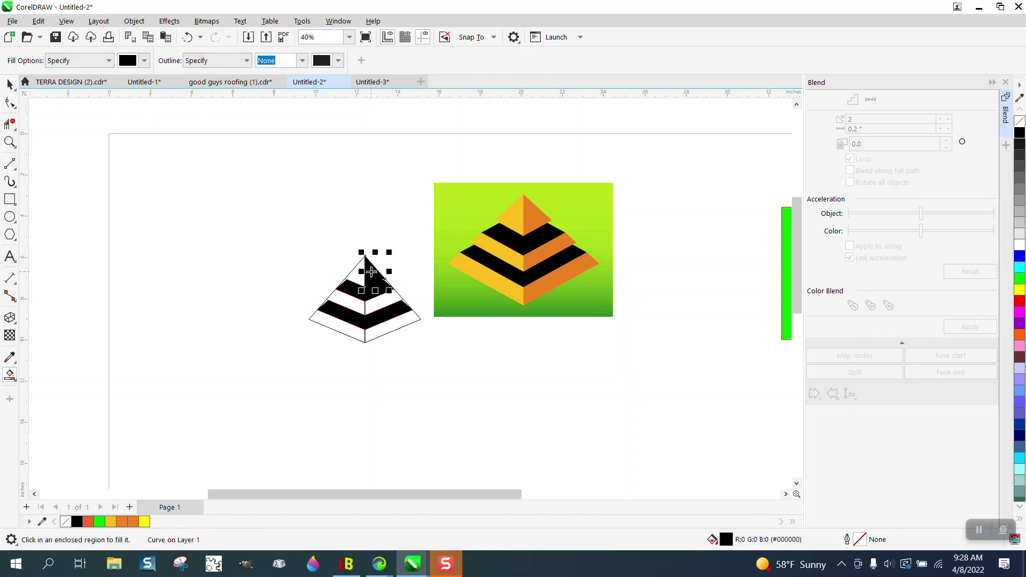
key(ctrl+z)
key(ctrl+v)
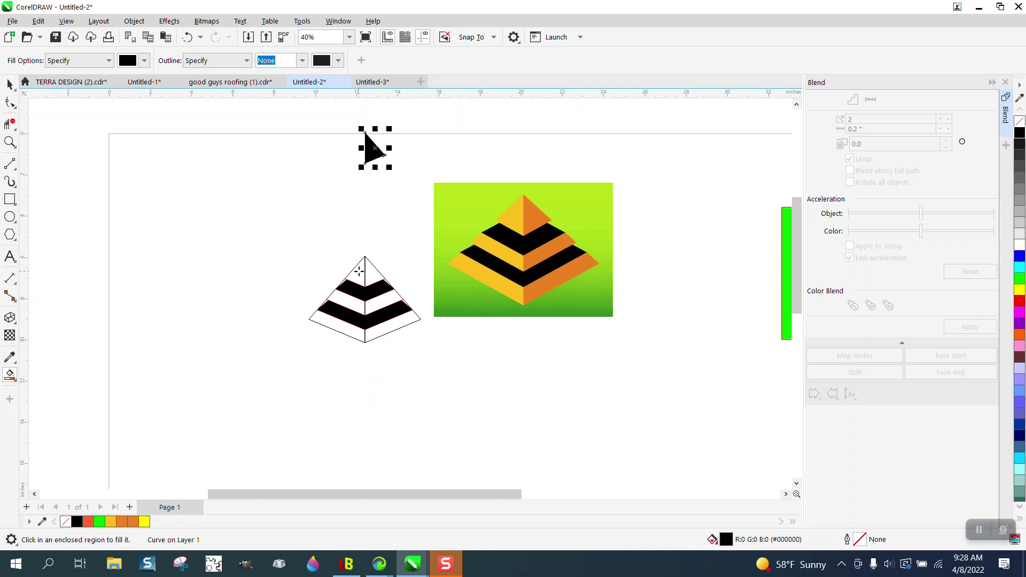
click(360, 275)
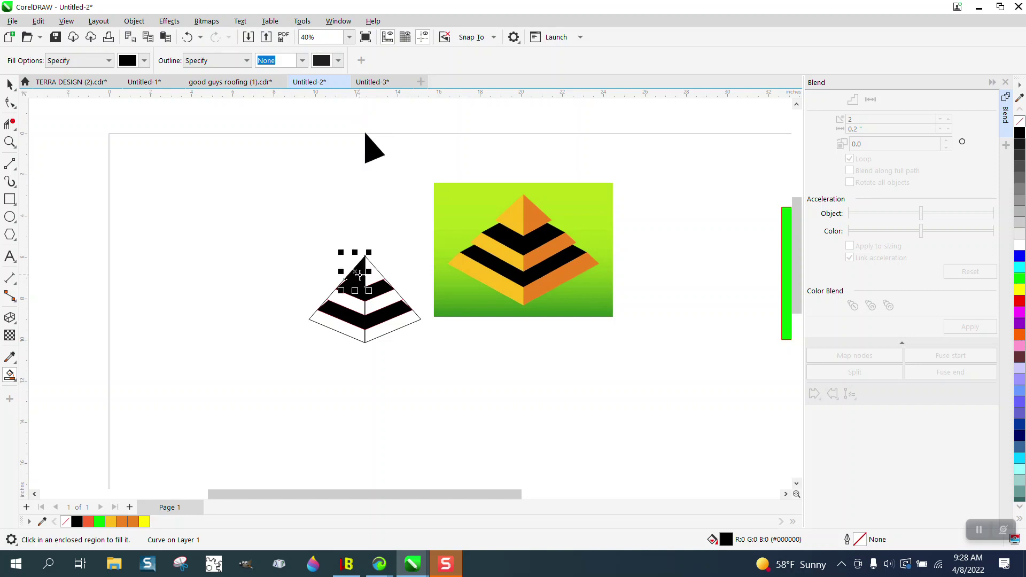
key(shift+Up)
click(355, 305)
key(shift+Up)
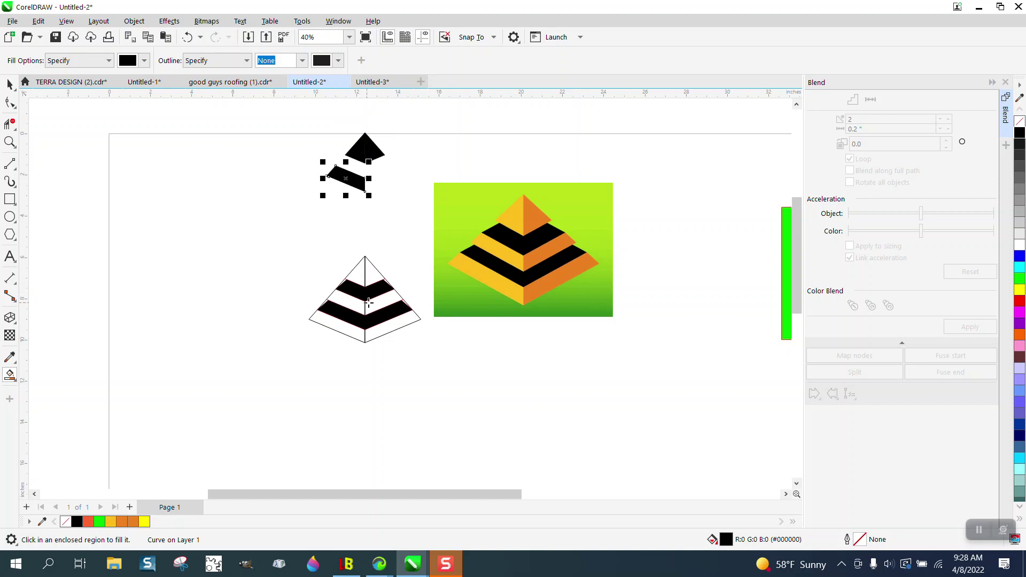
- Fill the lower stripe and two bottom regions black, move them up, and select all six pieces
click(390, 318)
key(shift+Up)
click(396, 324)
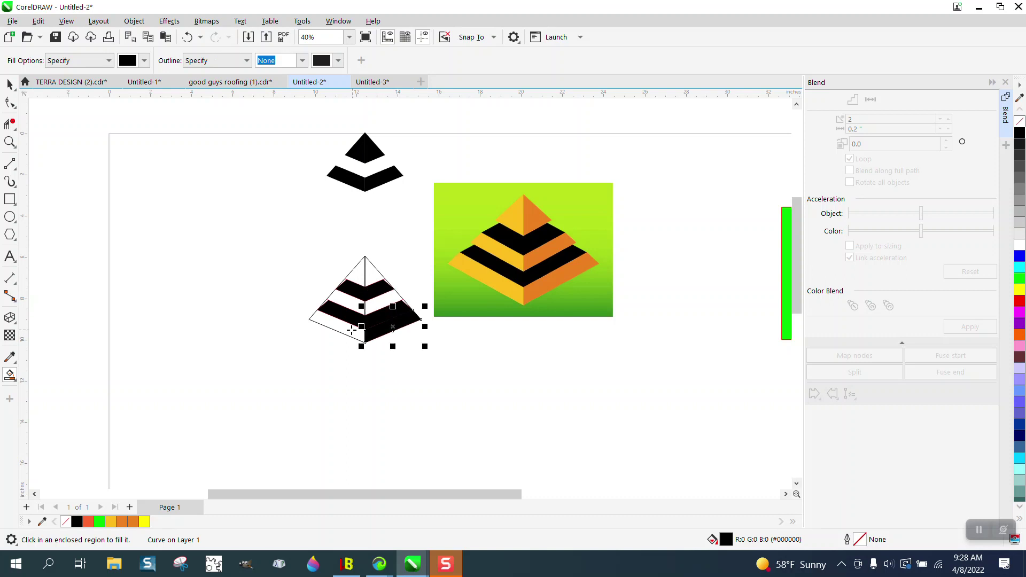
key(shift+Up)
click(350, 331)
key(shift+Up)
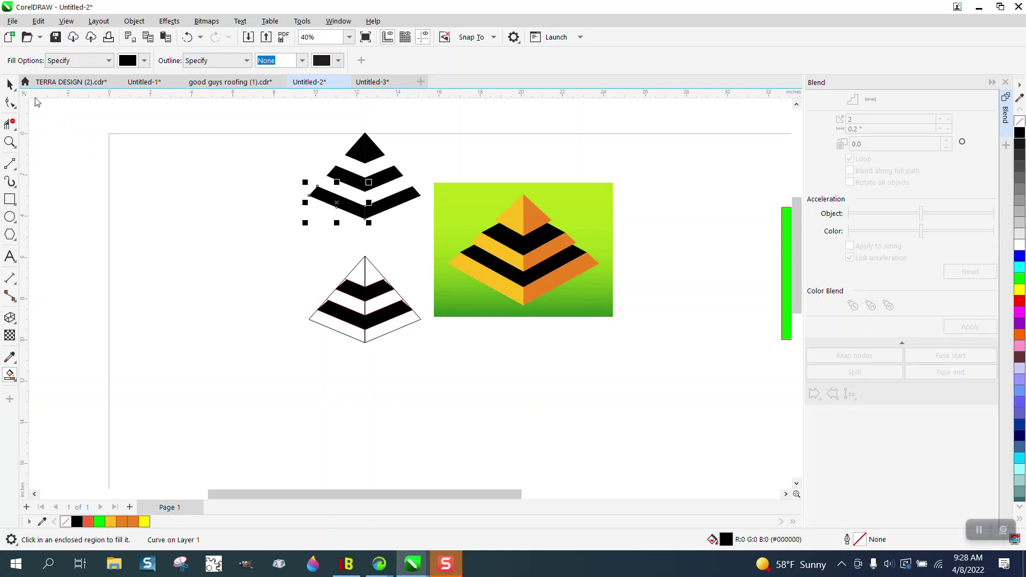
click(9, 85)
drag(288, 111, 446, 235)
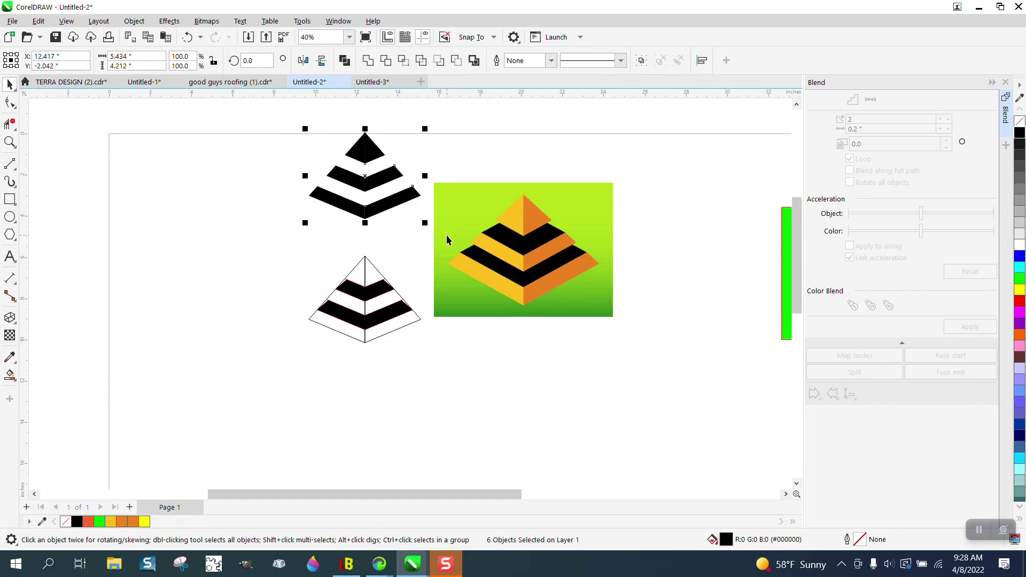
- Give the pieces no fill and black outlines, then fill the three right faces with sampled orange
click(1019, 121)
right_click(1020, 133)
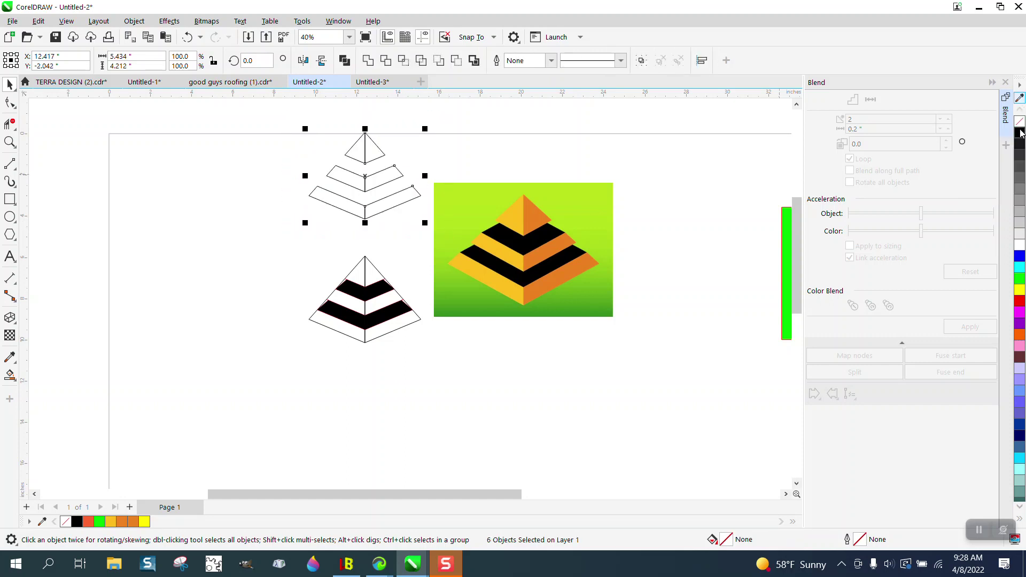
click(11, 357)
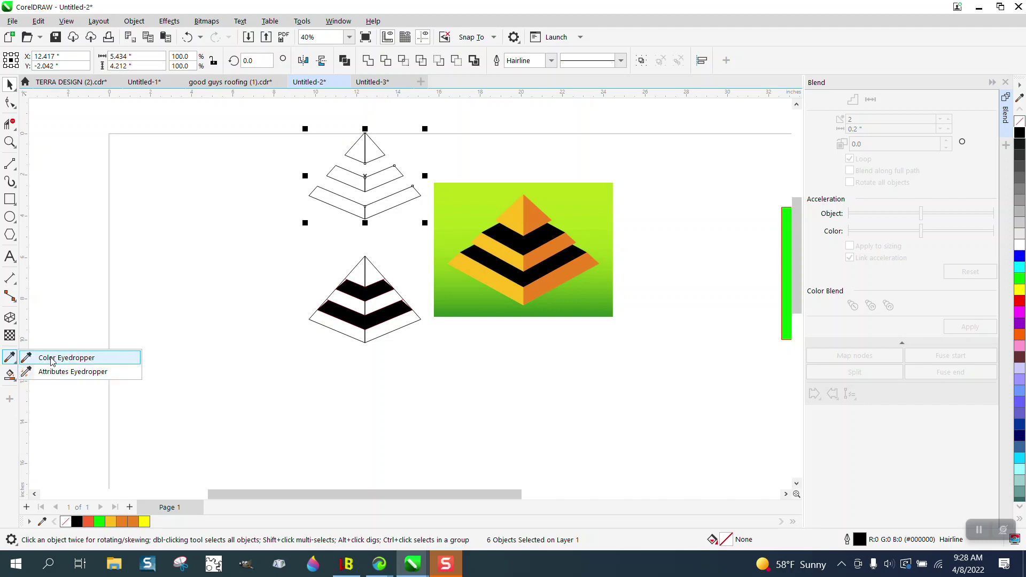
click(52, 358)
click(545, 293)
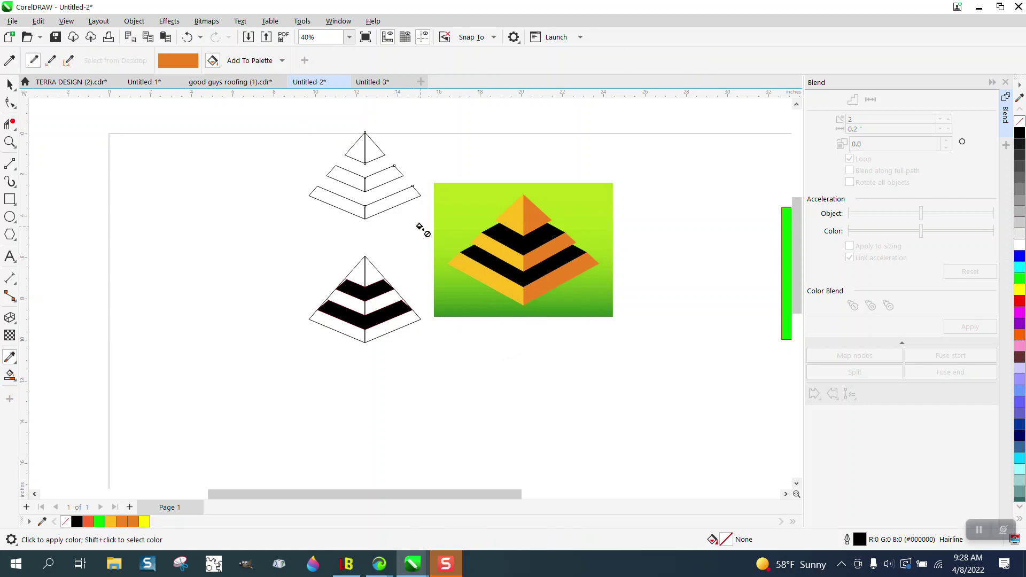
click(392, 198)
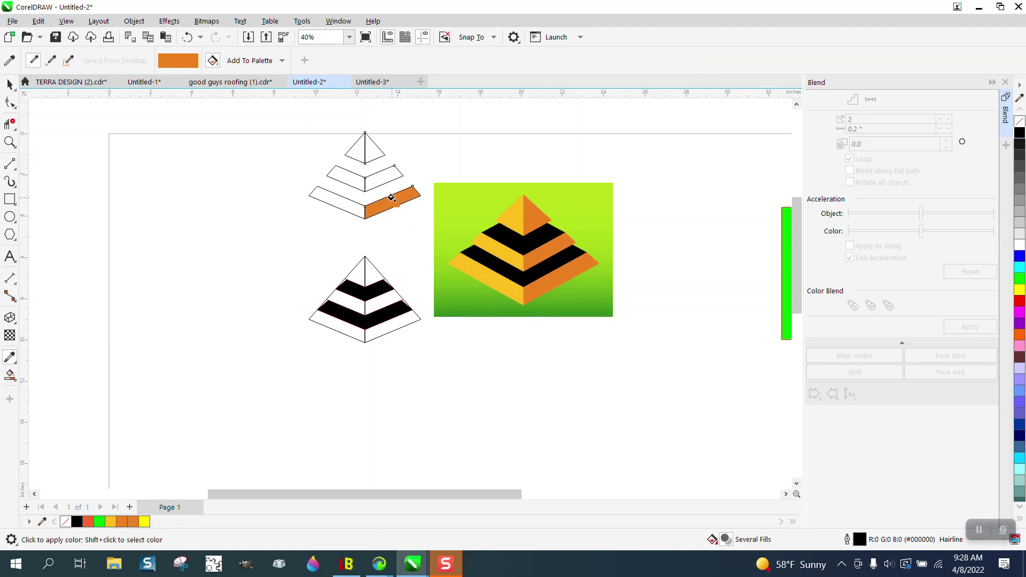
click(378, 175)
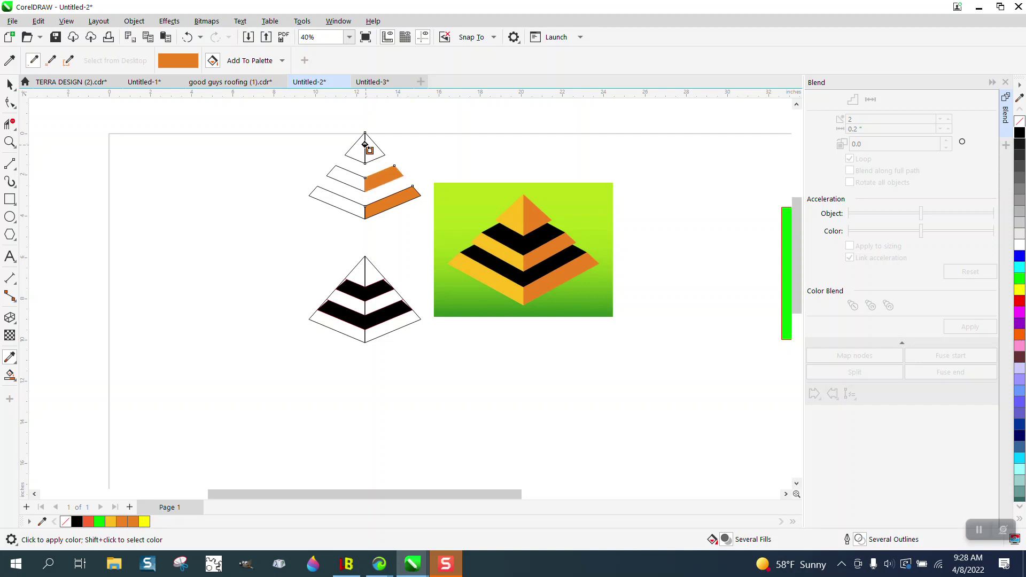
click(371, 151)
- Sample the reference yellow and fill the upper pyramid's bottom, middle and top left faces
click(10, 84)
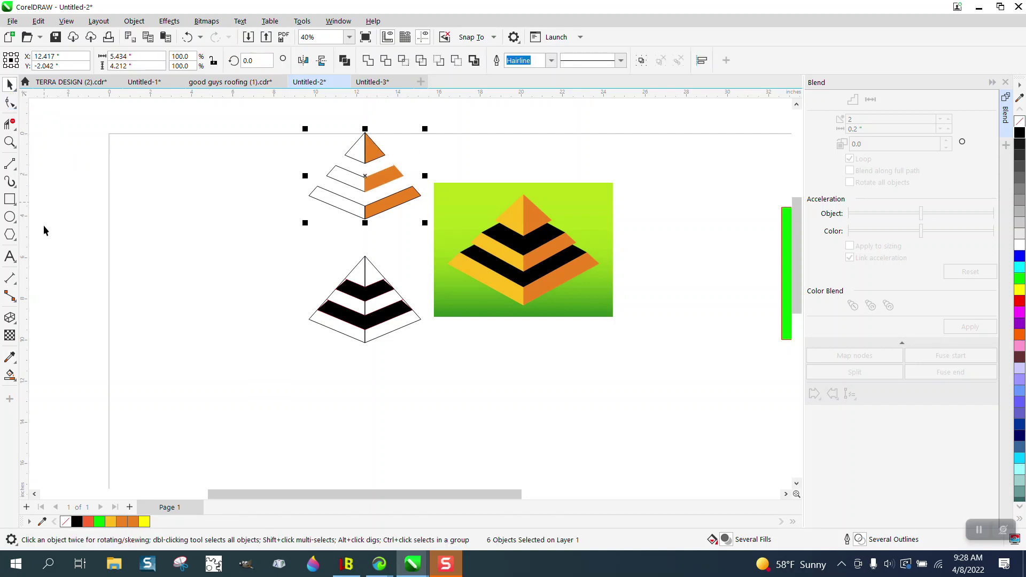
click(16, 363)
click(64, 358)
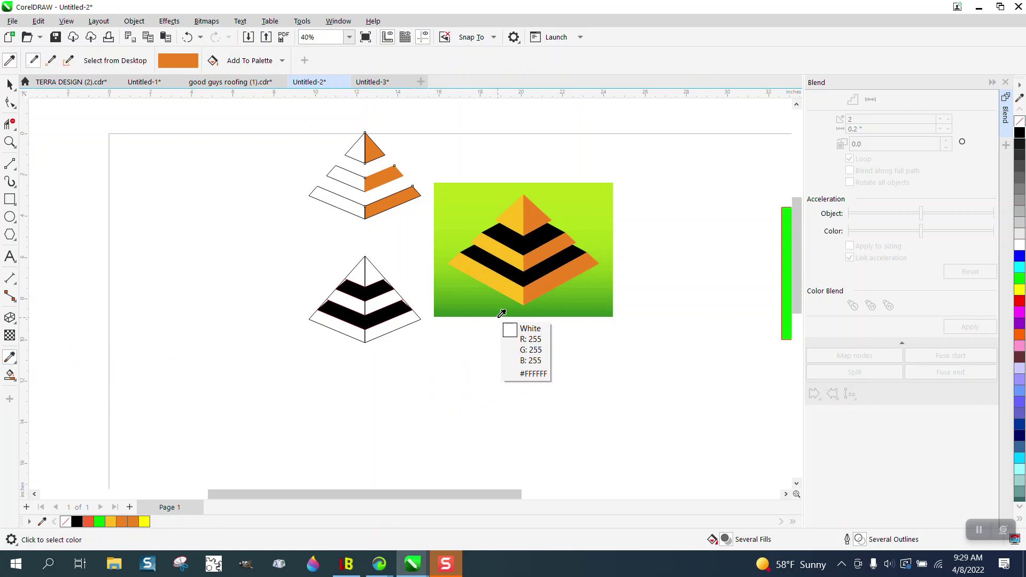
click(508, 285)
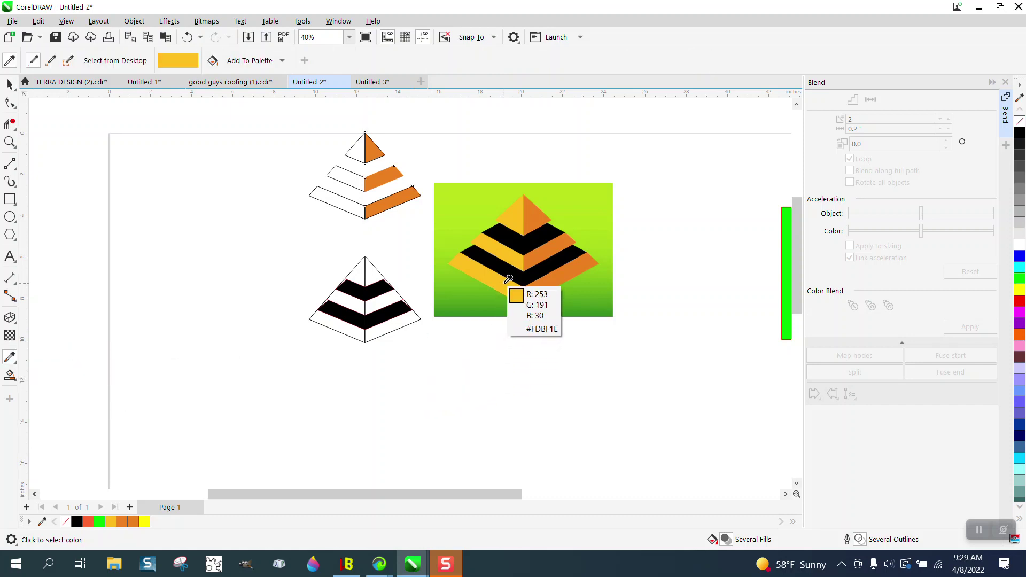
click(341, 203)
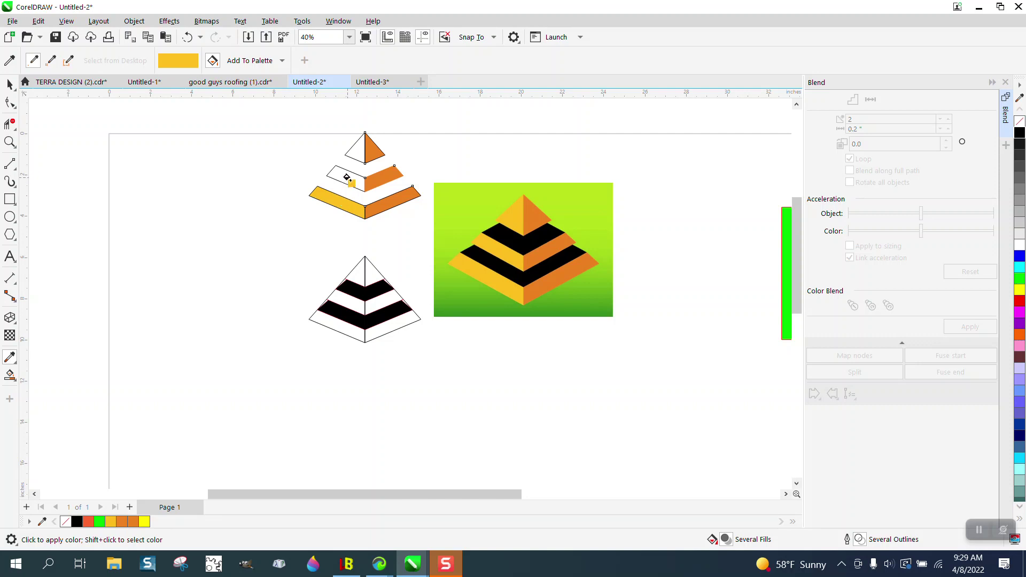
click(346, 176)
click(356, 151)
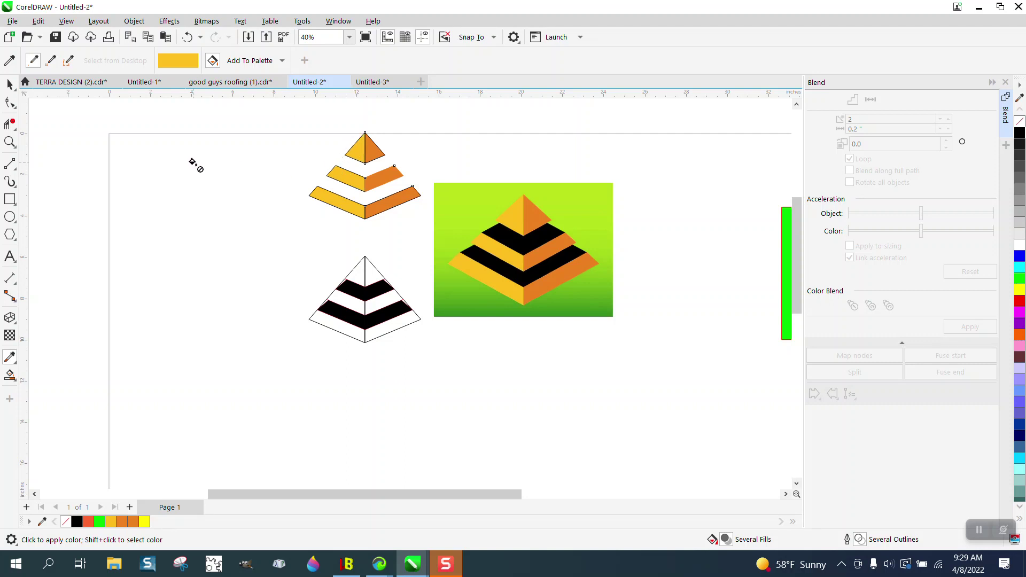
- Nudge the coloured pyramid down onto the banded one and remove all outlines
click(10, 85)
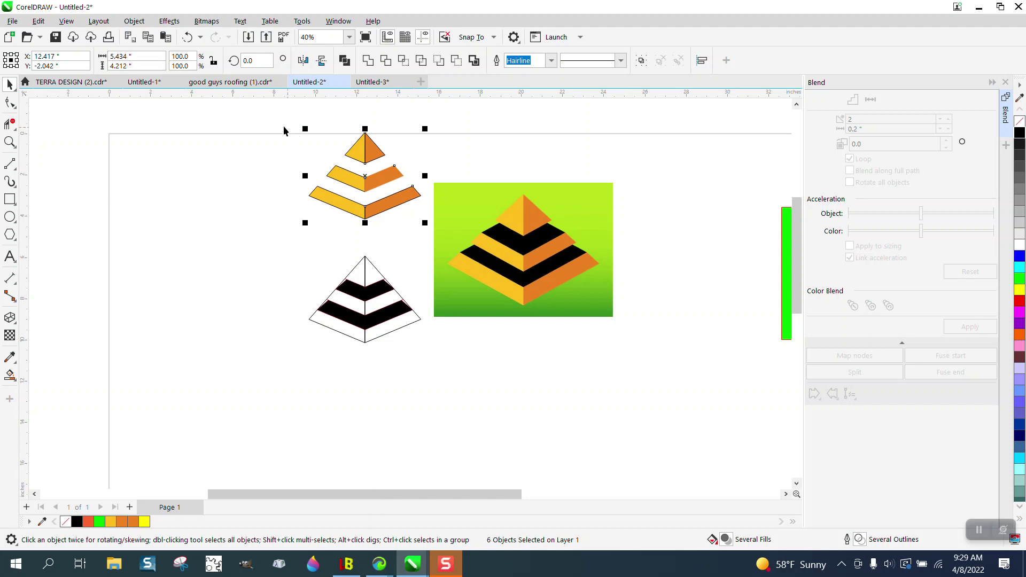
drag(284, 130, 432, 238)
key(Down)
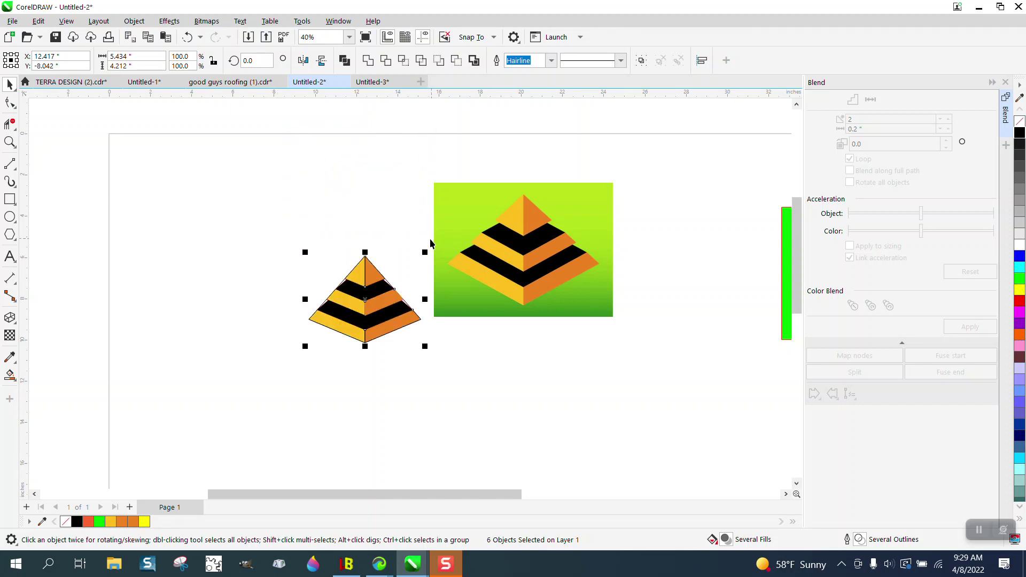
drag(285, 214, 439, 362)
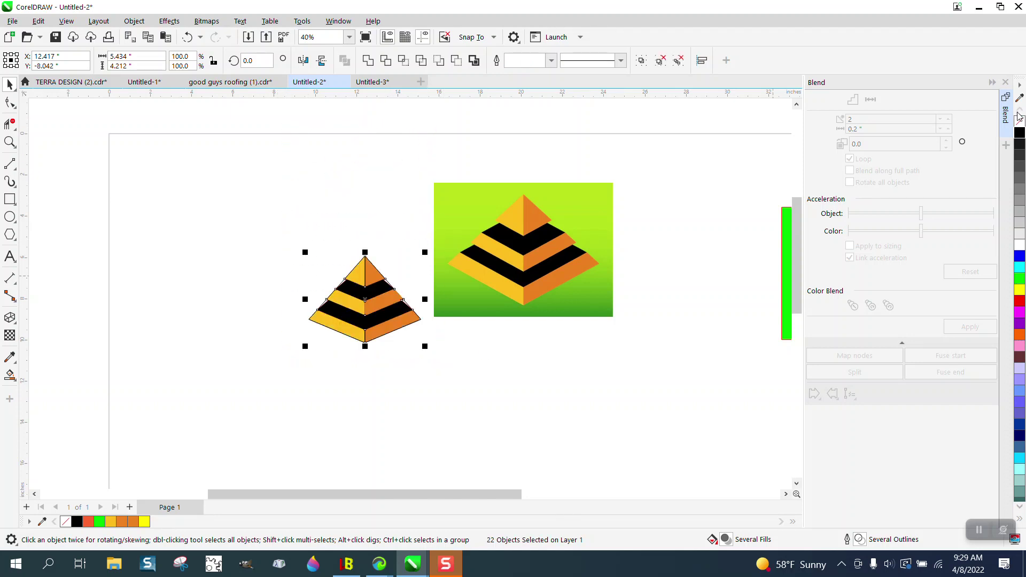
right_click(1019, 127)
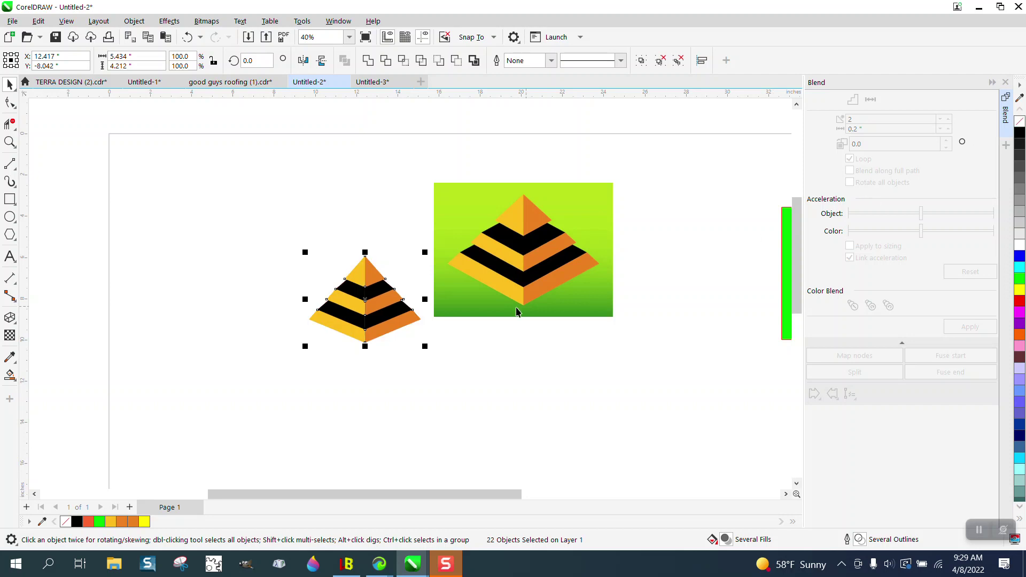
click(242, 320)
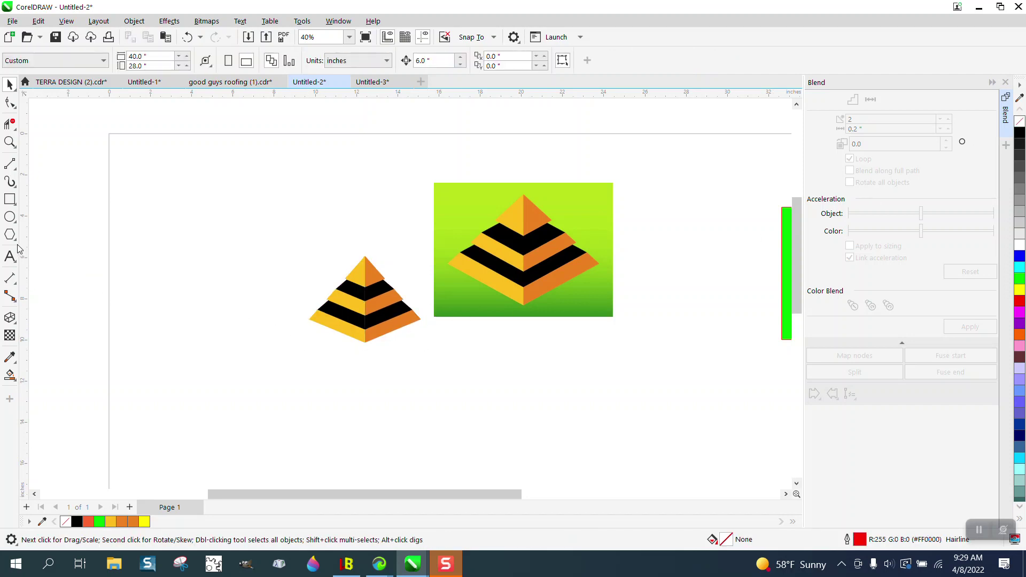
- Move the finished pyramid 6 inches to the left
click(10, 199)
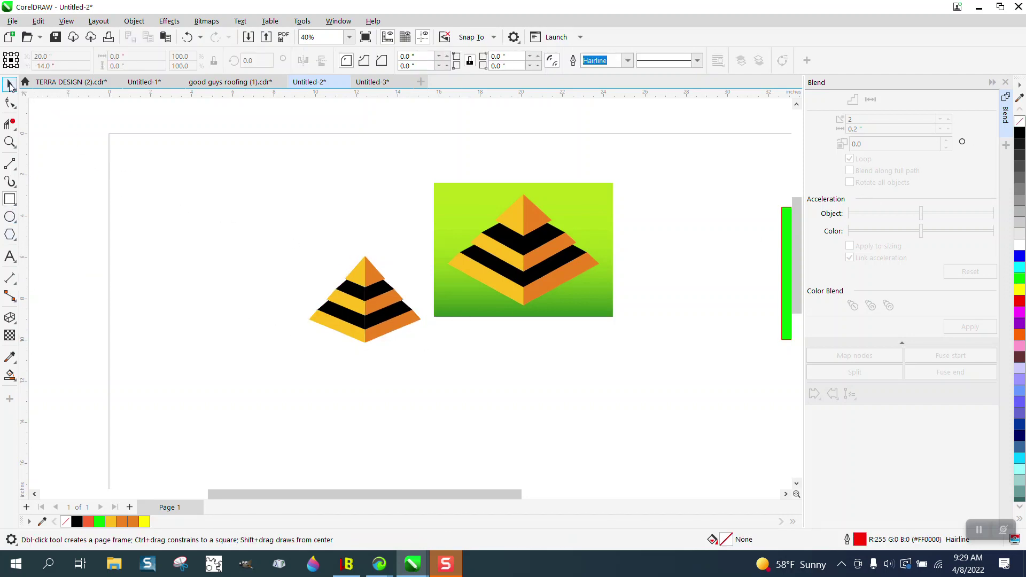
key(space)
drag(464, 364, 467, 367)
key(Left)
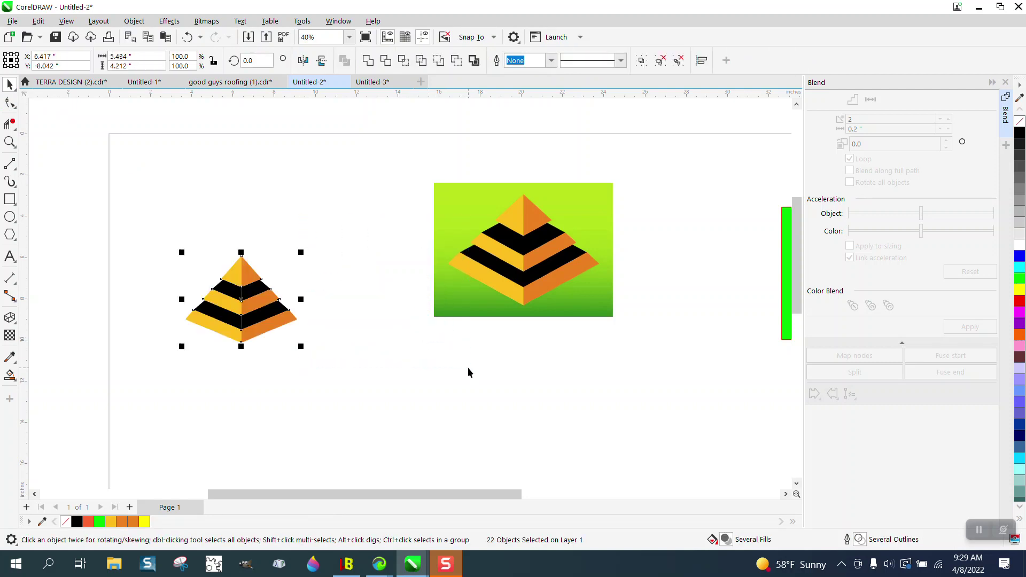
click(371, 337)
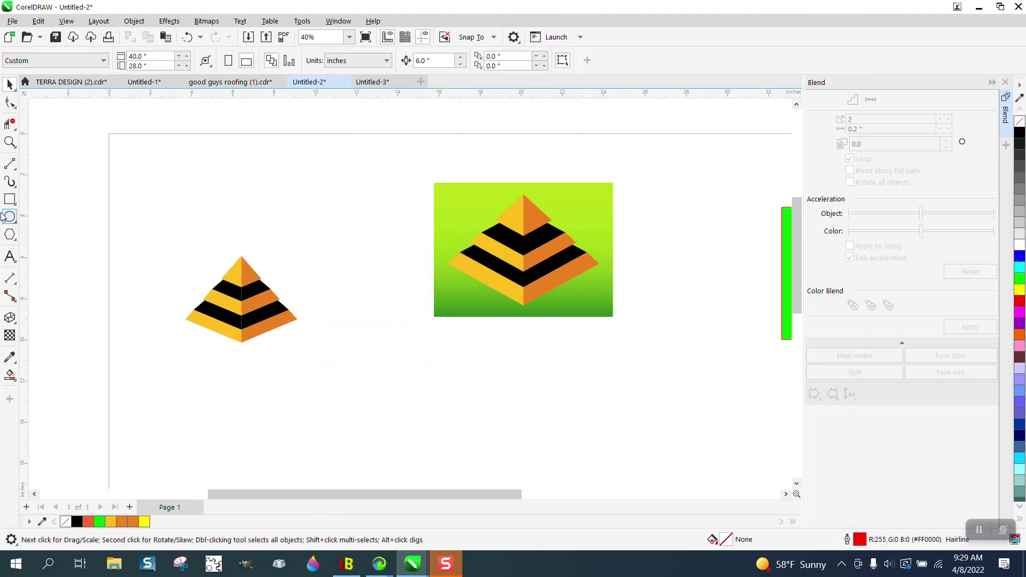
- Zoom in and combine the upper black band's left and right halves into one shape
click(9, 141)
drag(215, 269, 331, 330)
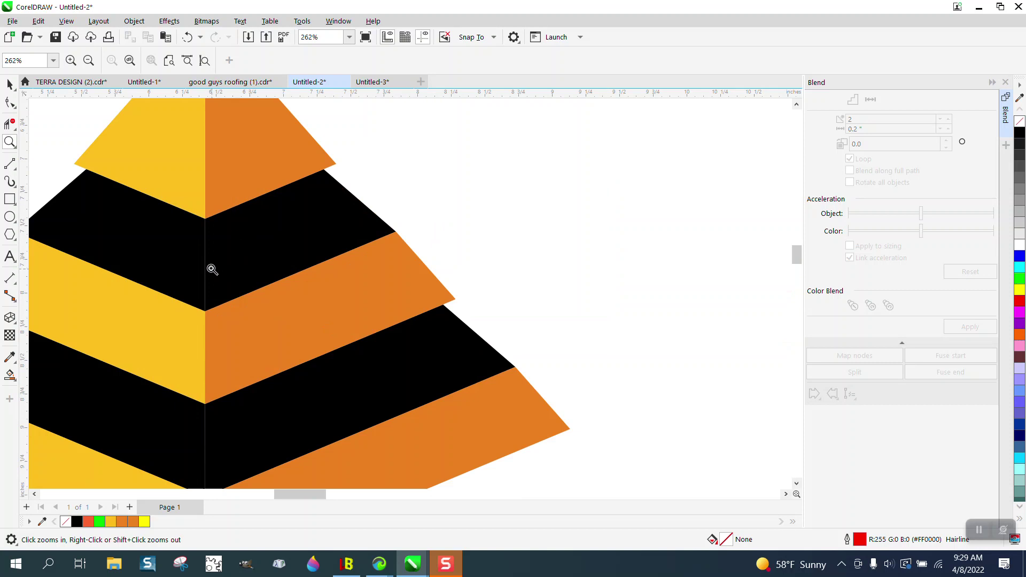
scroll(336, 271, down, 1)
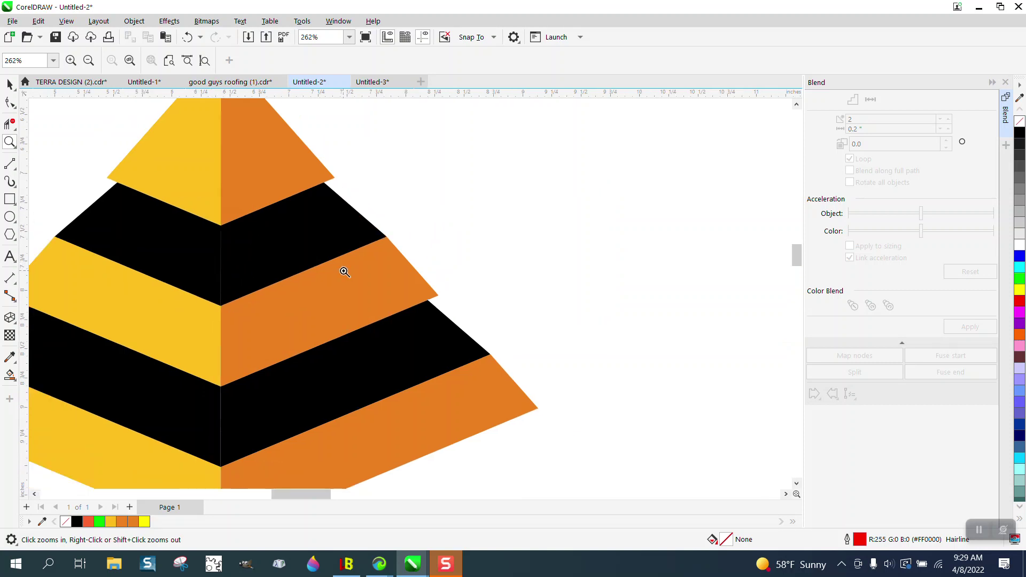
click(10, 84)
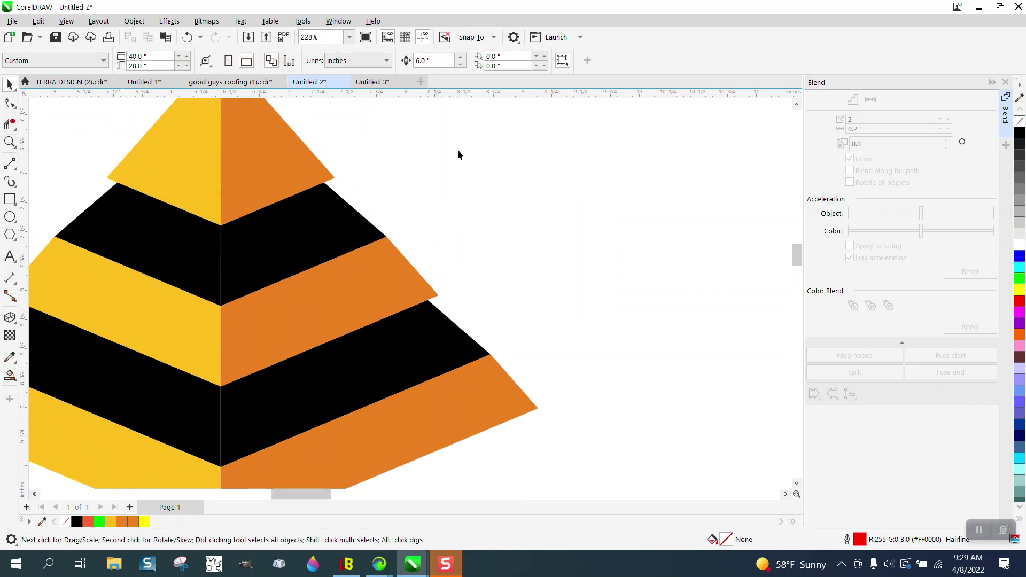
click(303, 255)
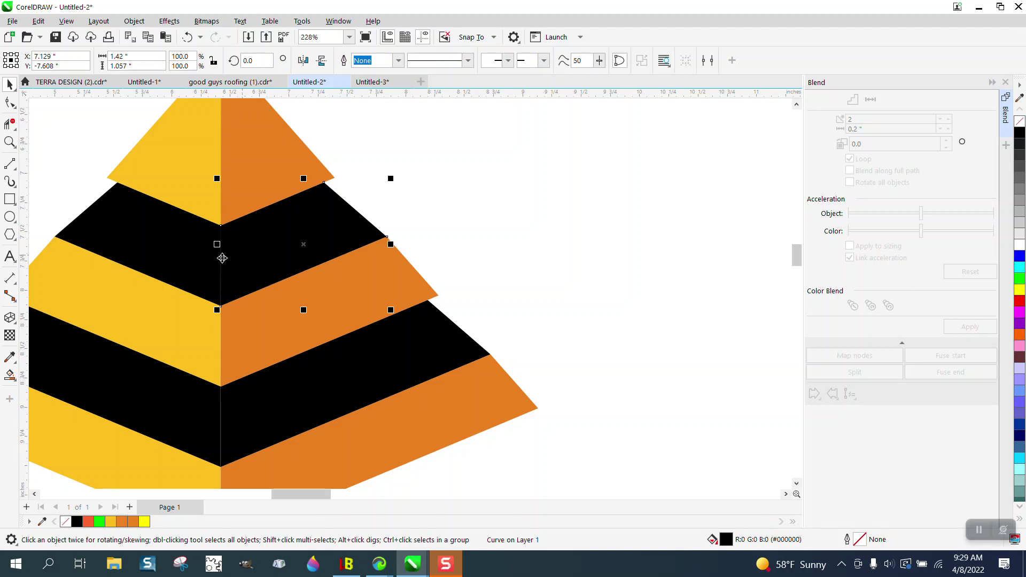
shift+click(201, 260)
click(134, 21)
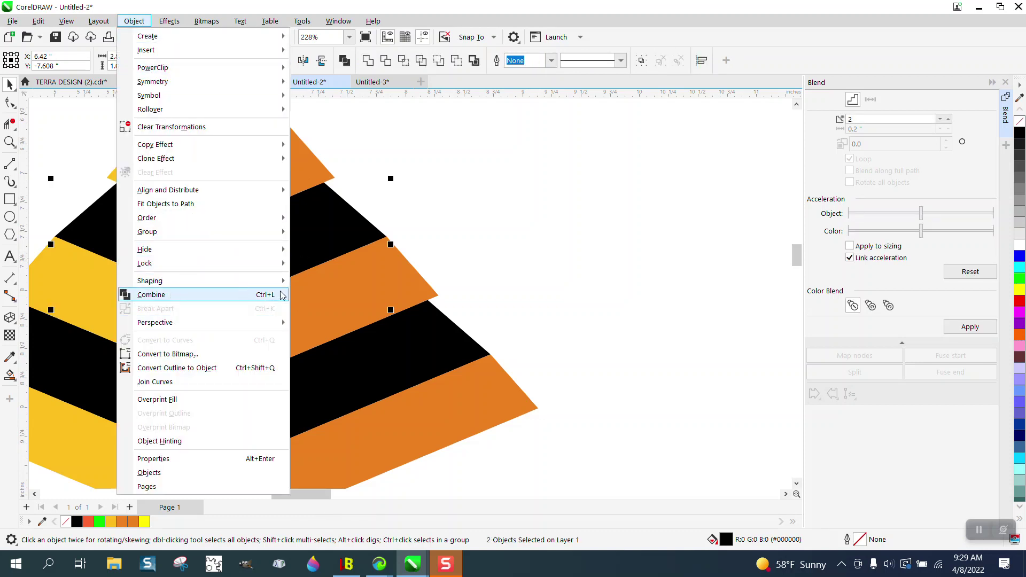
click(276, 297)
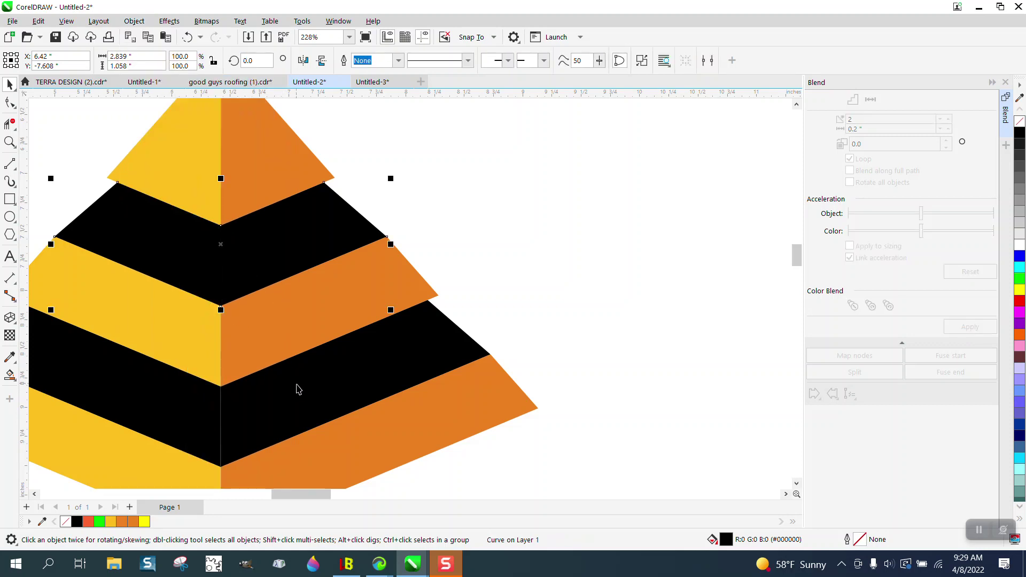
- Combine the lower black band's halves into one shape and zoom back out
shift+click(200, 392)
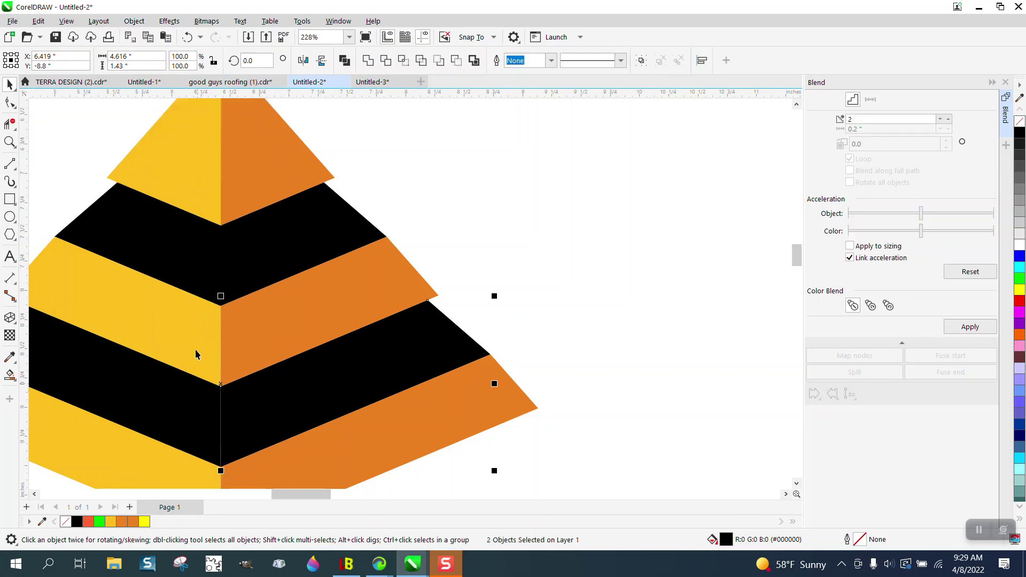
click(134, 21)
click(158, 295)
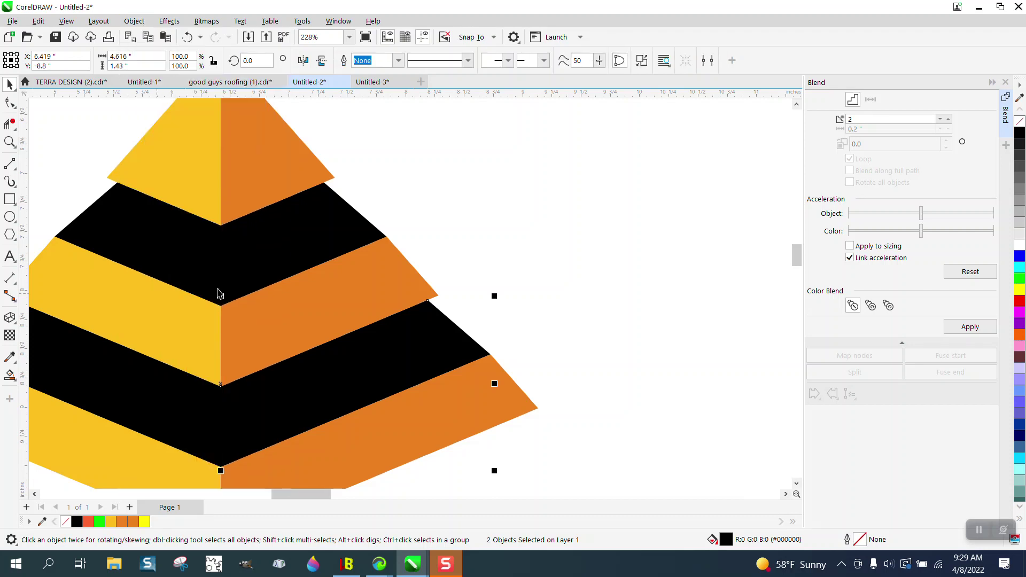
click(519, 279)
scroll(497, 267, down, 2)
scroll(488, 258, down, 2)
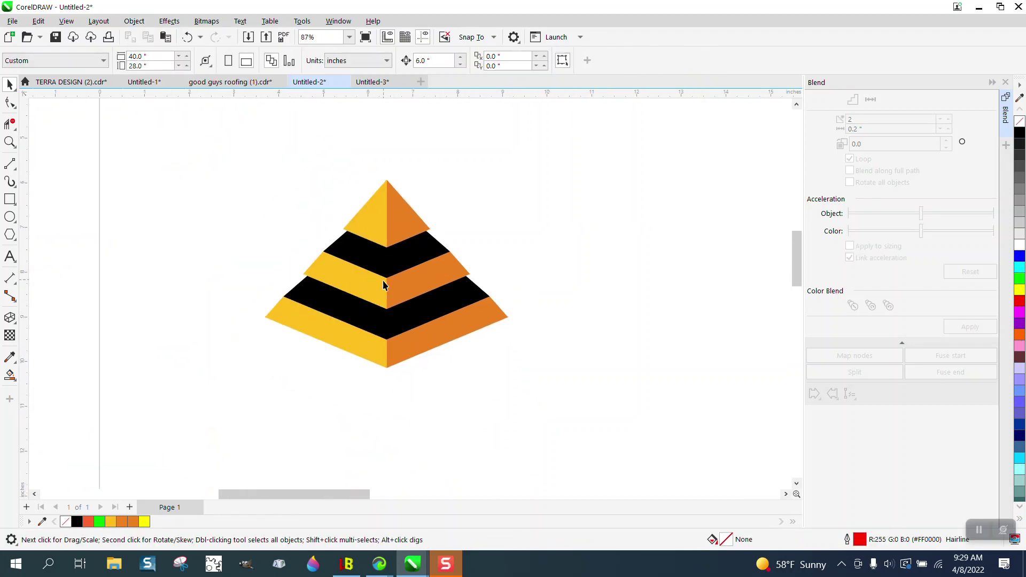
- Draw a bright green rectangle over the pyramid and send it to the back of the page
click(10, 199)
drag(202, 170, 593, 401)
click(1018, 279)
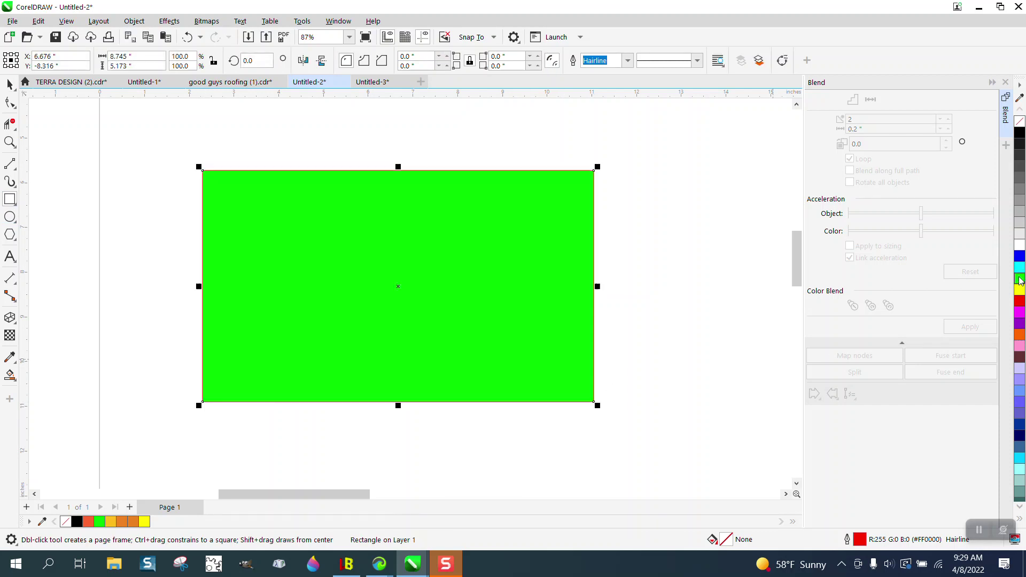
click(134, 22)
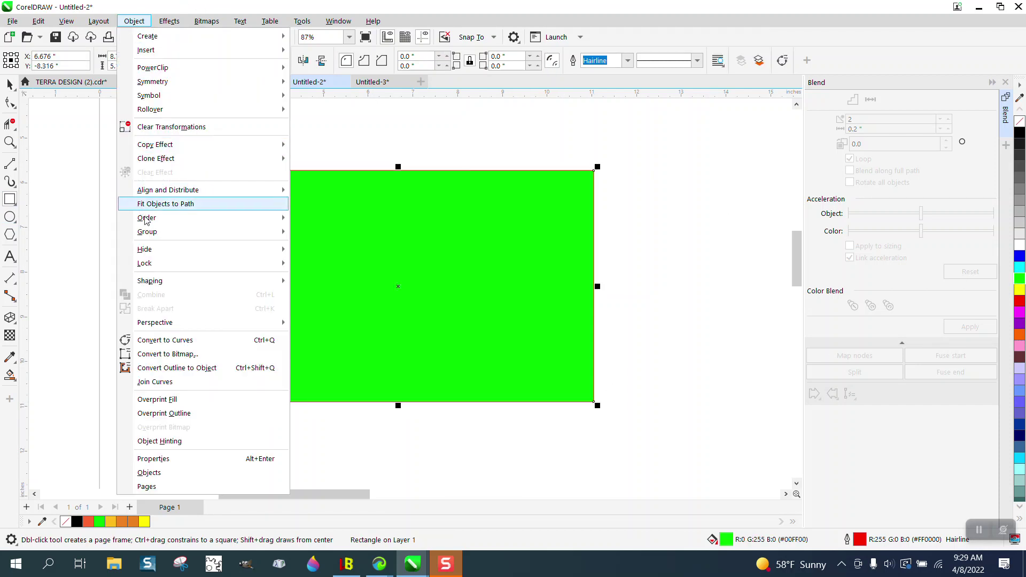
mouse_move(147, 220)
click(315, 233)
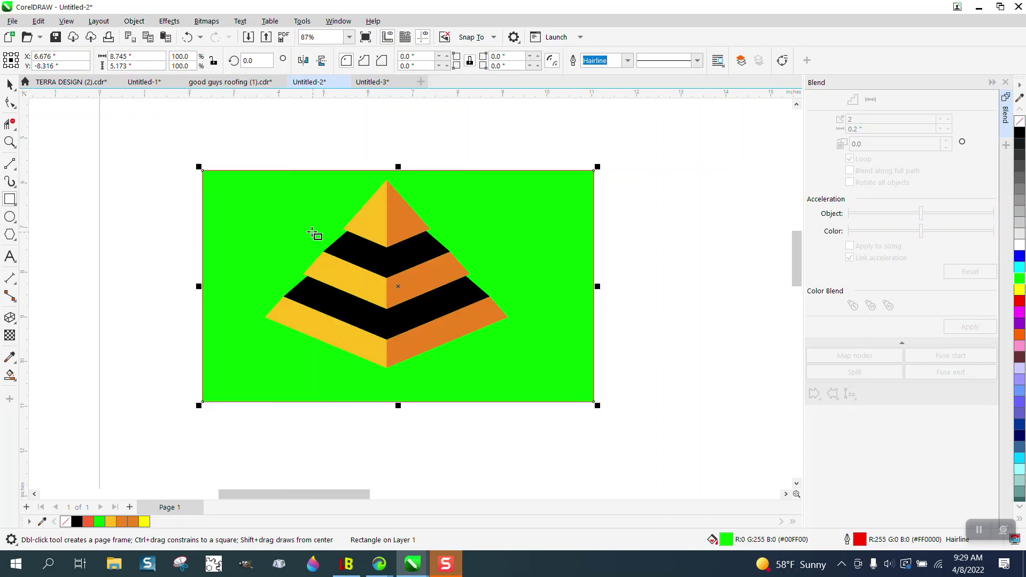
- Enlarge pyramid and rectangle to 132.3% beside the reference, then shift the rectangle up-right
scroll(33, 133, down, 2)
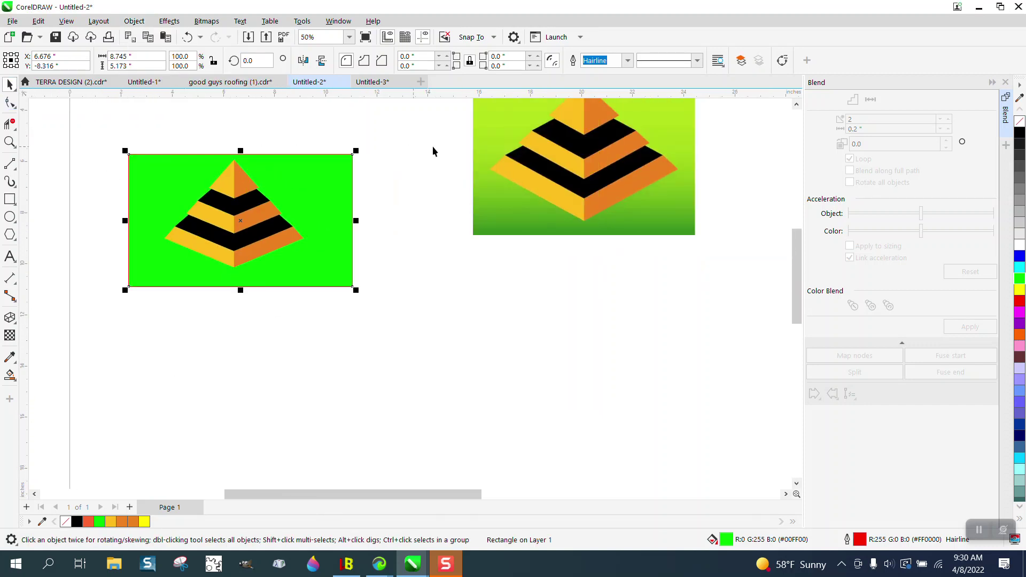
drag(570, 168, 436, 219)
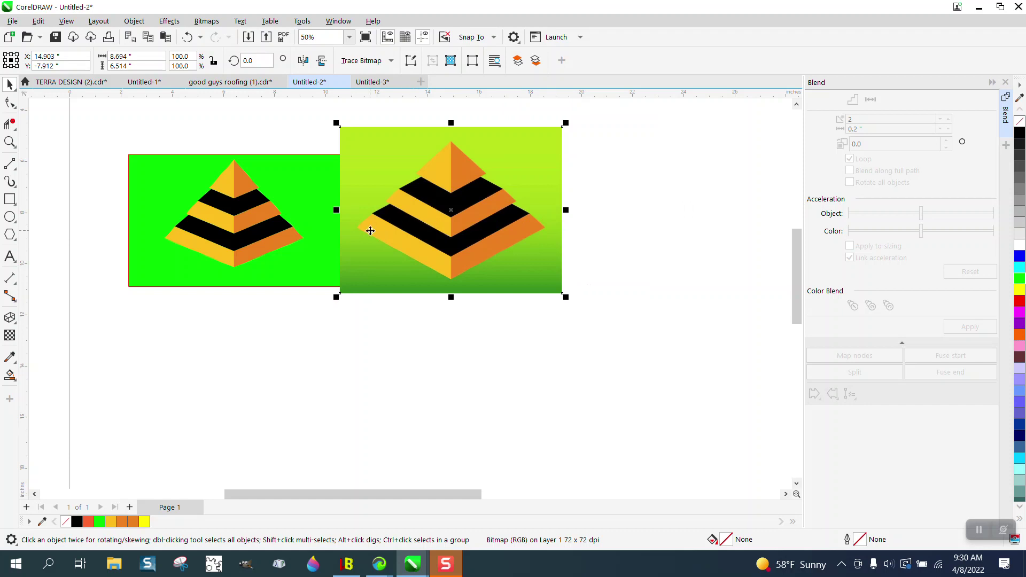
drag(90, 117, 394, 323)
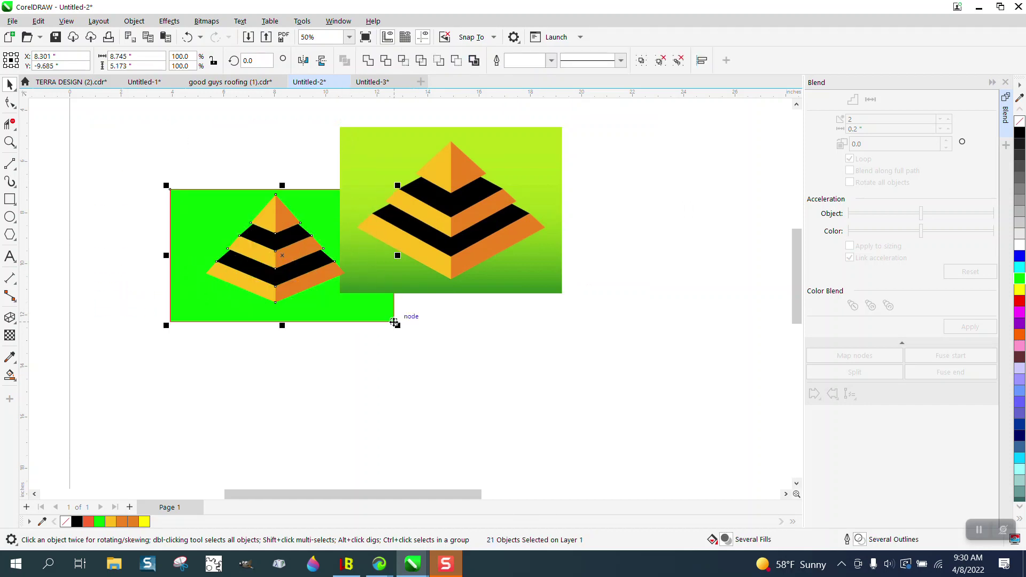
drag(463, 374, 465, 373)
drag(372, 283, 616, 334)
click(759, 306)
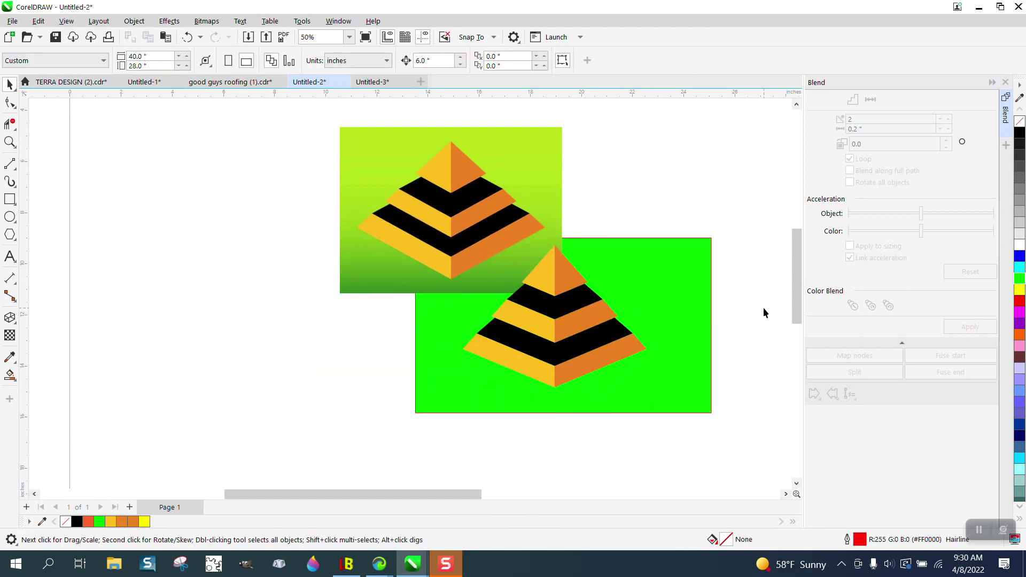
drag(697, 273, 758, 236)
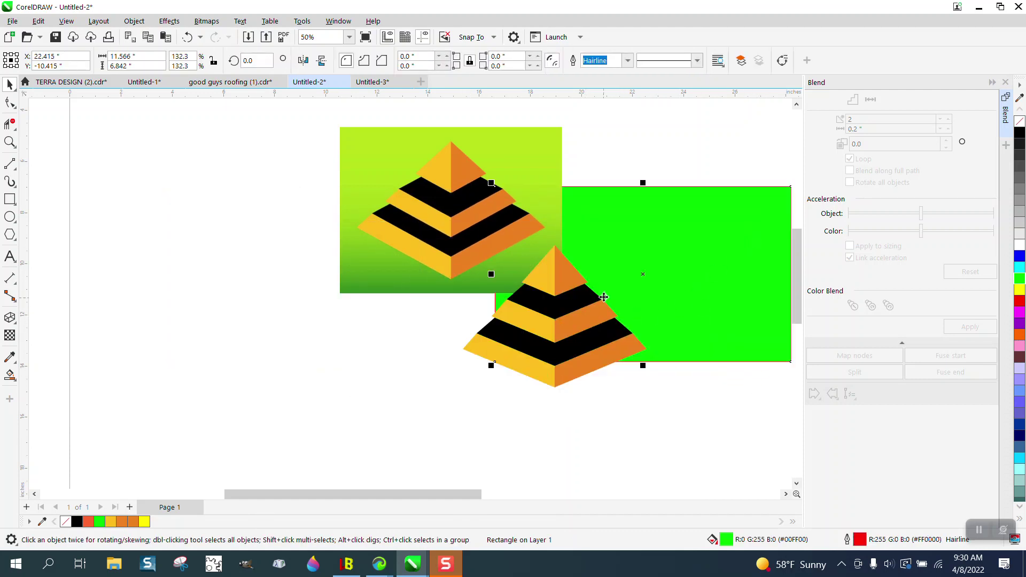